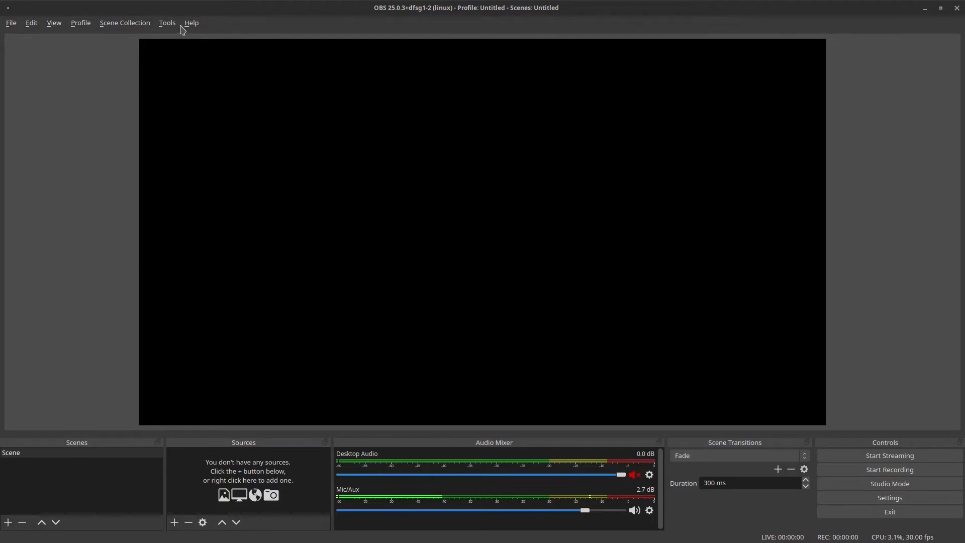
pyautogui.click(174, 25)
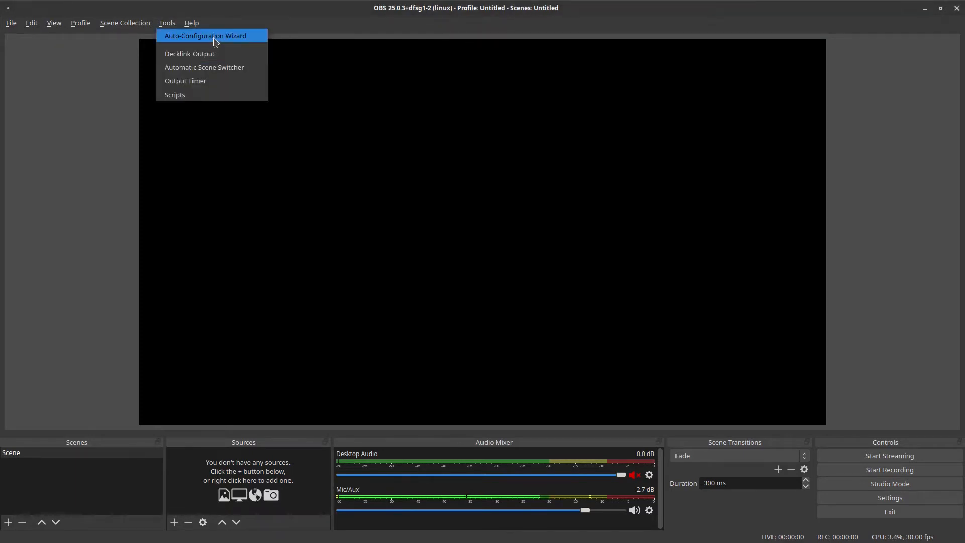
pyautogui.click(216, 39)
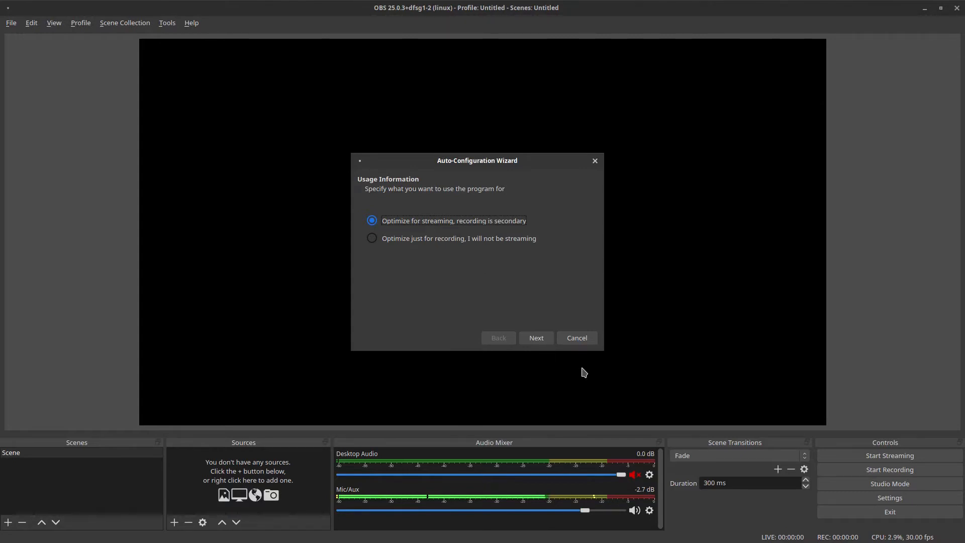
pyautogui.click(577, 339)
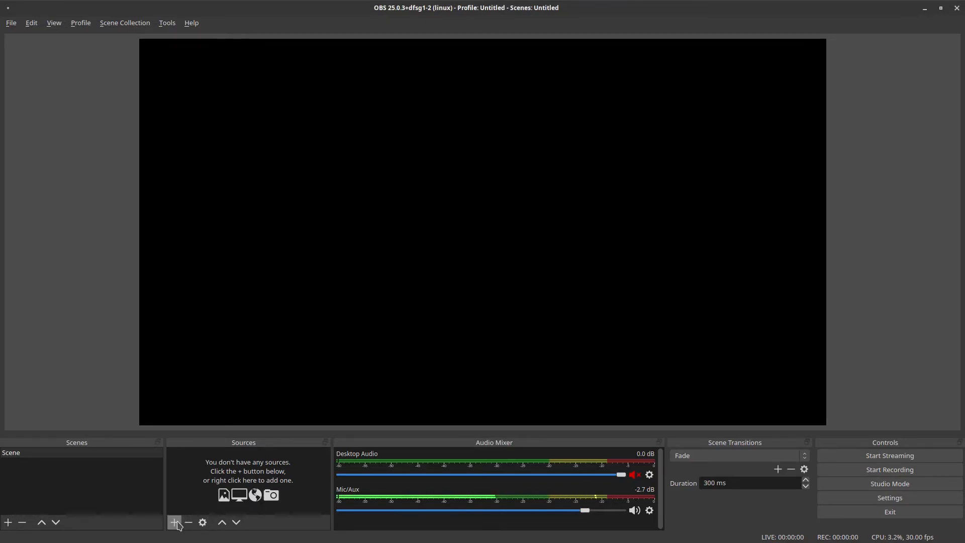
# Add a new Video Capture Device (V4L2) source named Webcam1 to the scene.
pyautogui.click(174, 522)
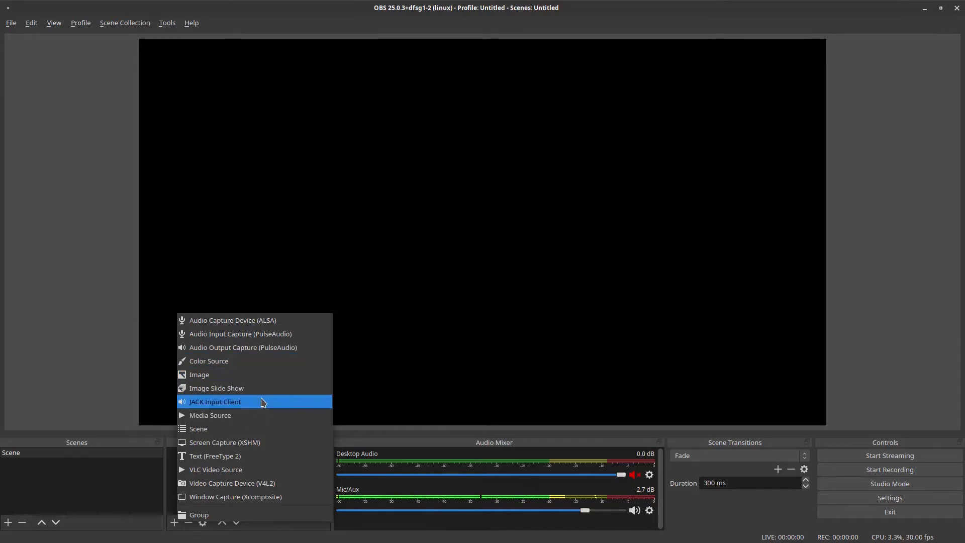
pyautogui.click(270, 484)
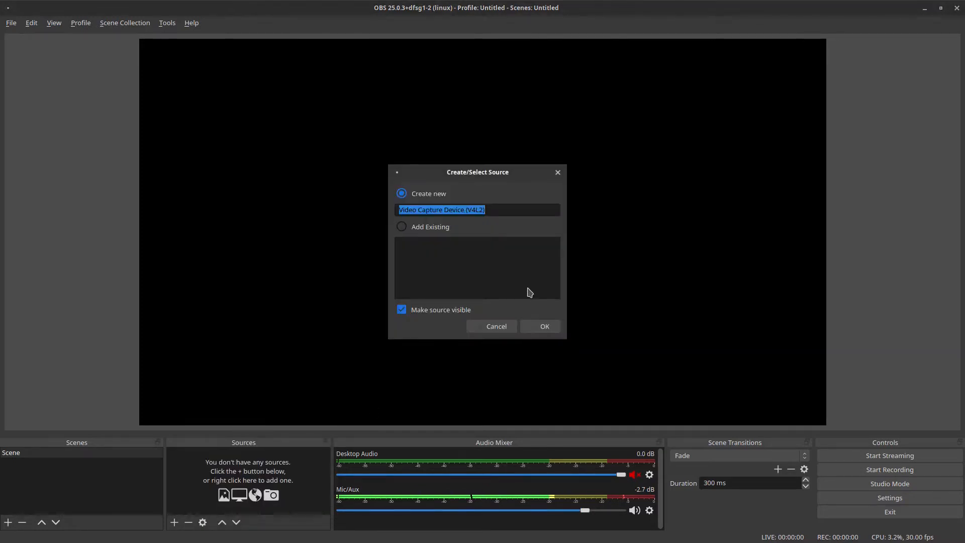
pyautogui.write('Webcam1')
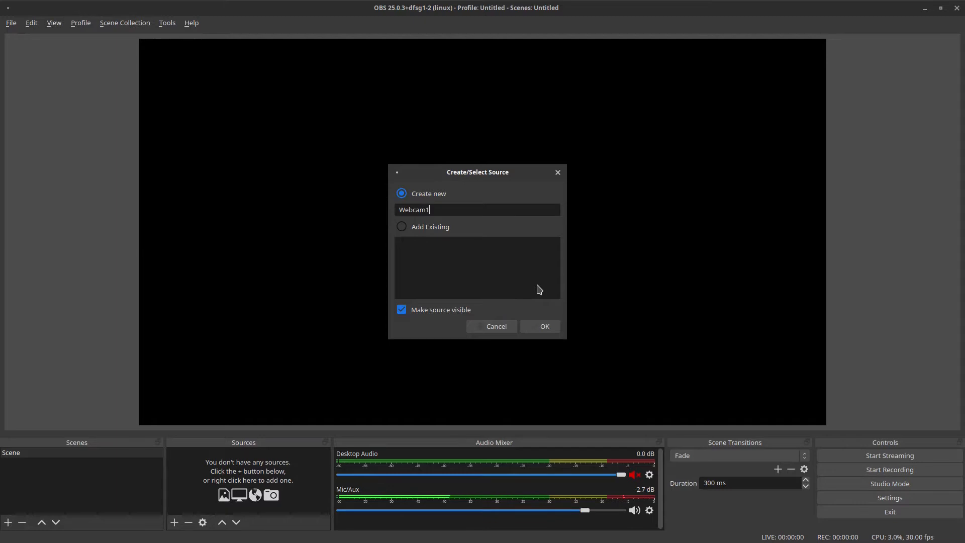
pyautogui.click(545, 328)
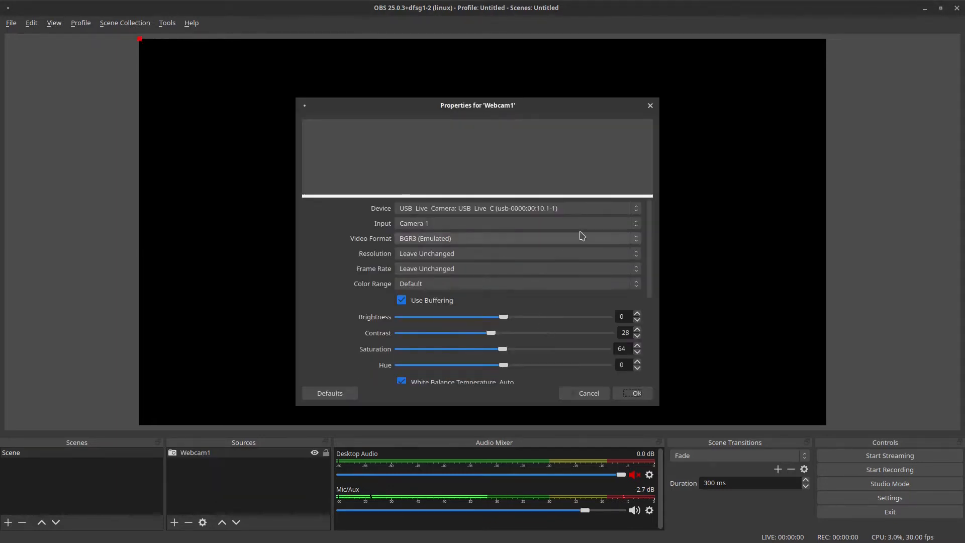
# Set Webcam1's device to the second USB Live Camera entry, review the remaining camera properties and accept them.
pyautogui.click(582, 211)
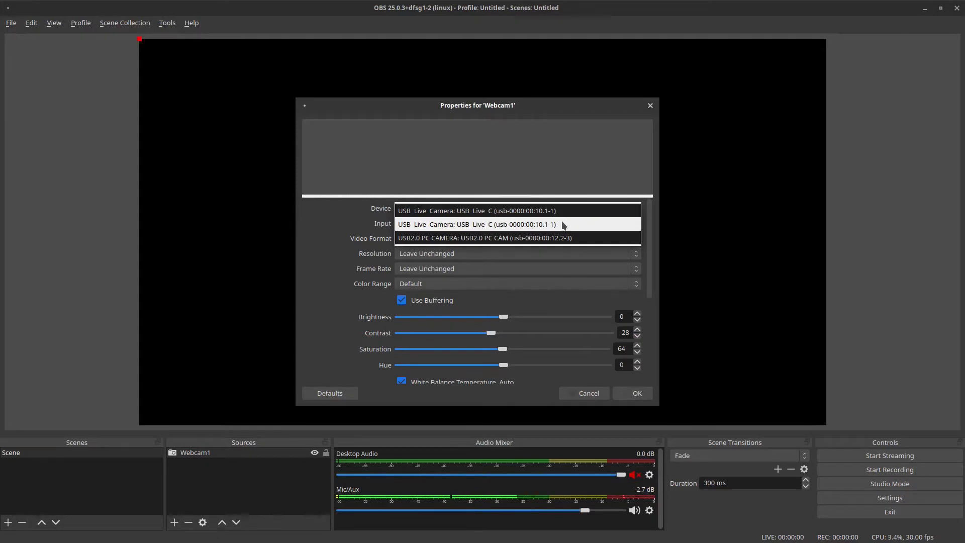
pyautogui.click(564, 225)
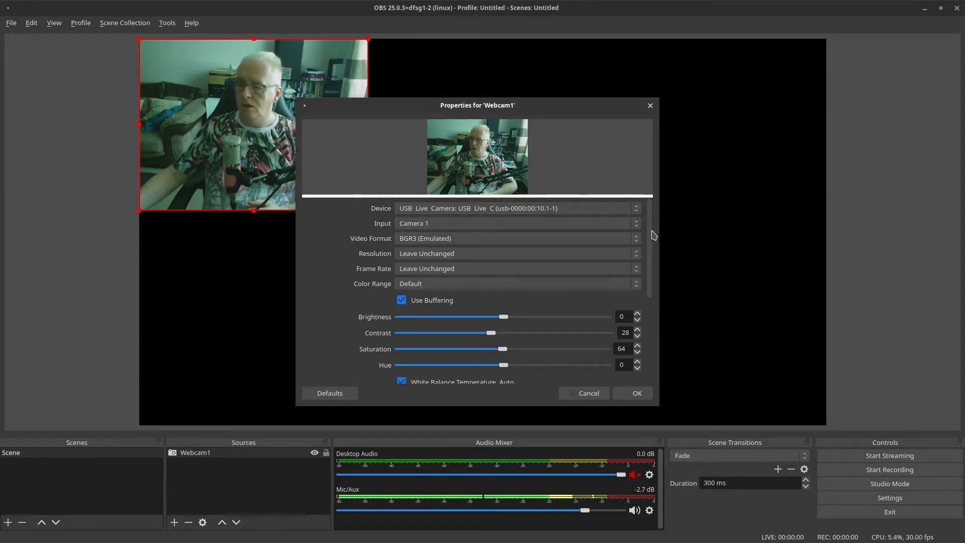
pyautogui.scroll(-4, 652, 237)
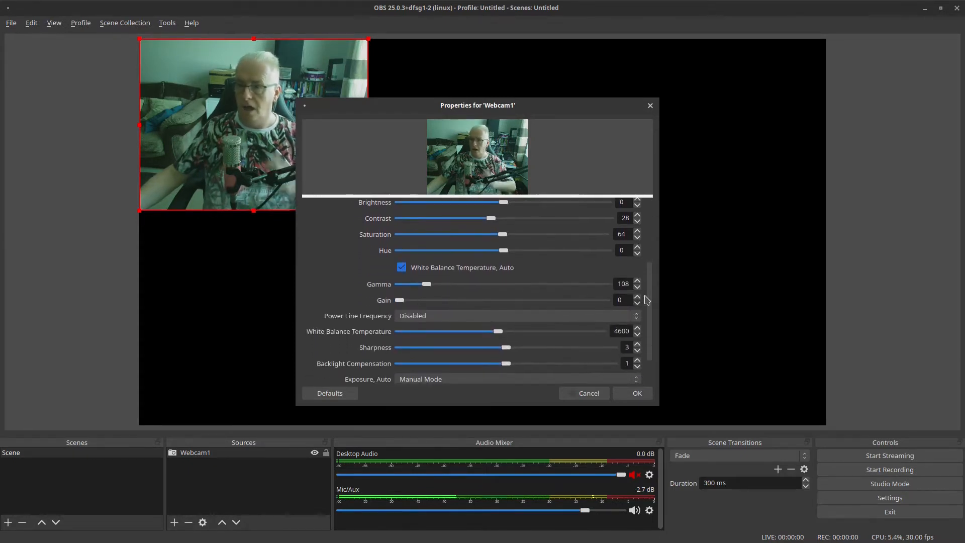
pyautogui.scroll(-2, 647, 300)
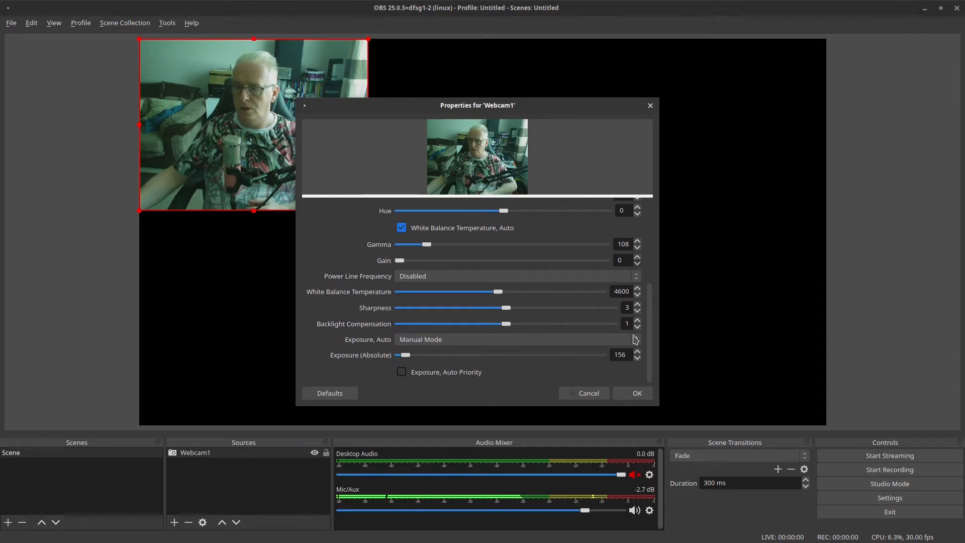
pyautogui.scroll(2, 635, 342)
pyautogui.scroll(-2, 636, 346)
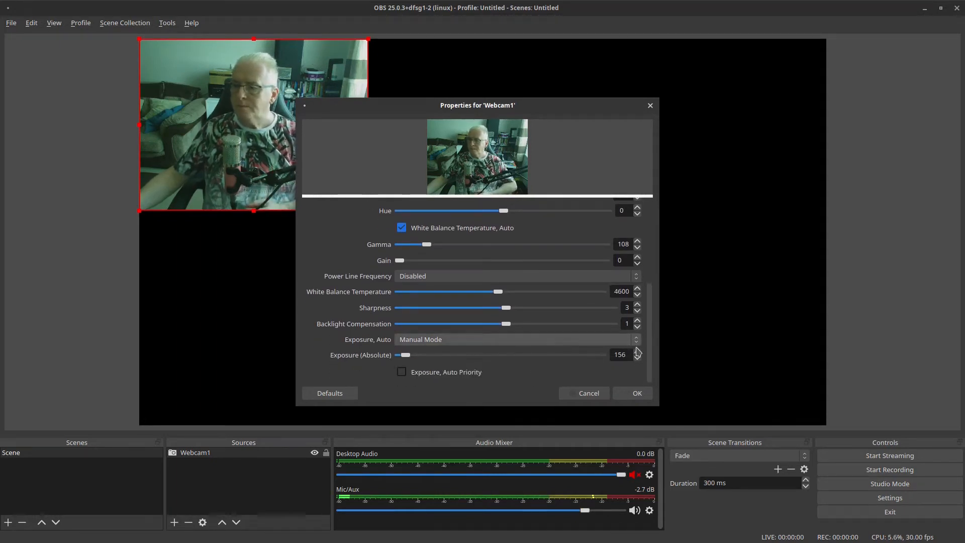
pyautogui.click(636, 394)
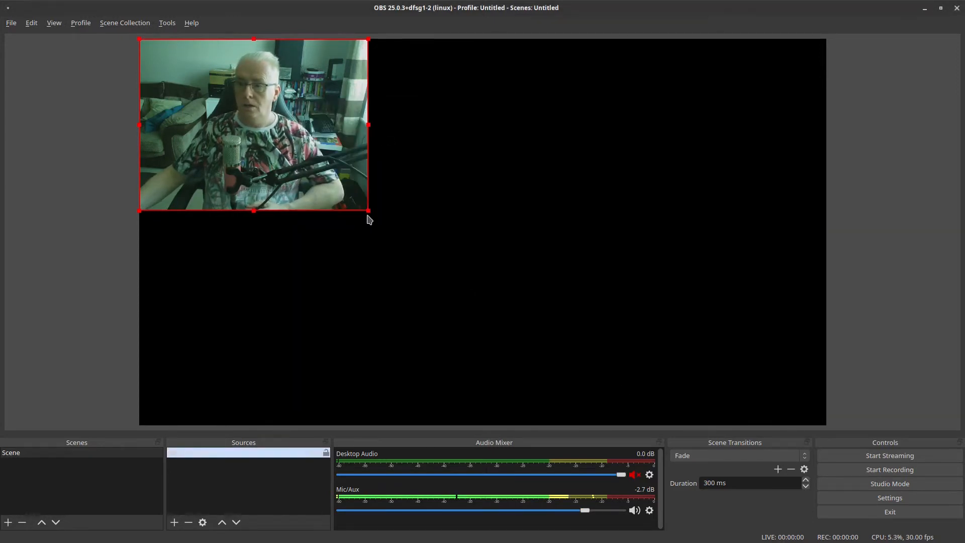
# Move the Webcam1 picture into the canvas's upper-right corner and scale it to about 28% of the canvas width.
pyautogui.moveTo(370, 214); pyautogui.dragTo(290, 99)
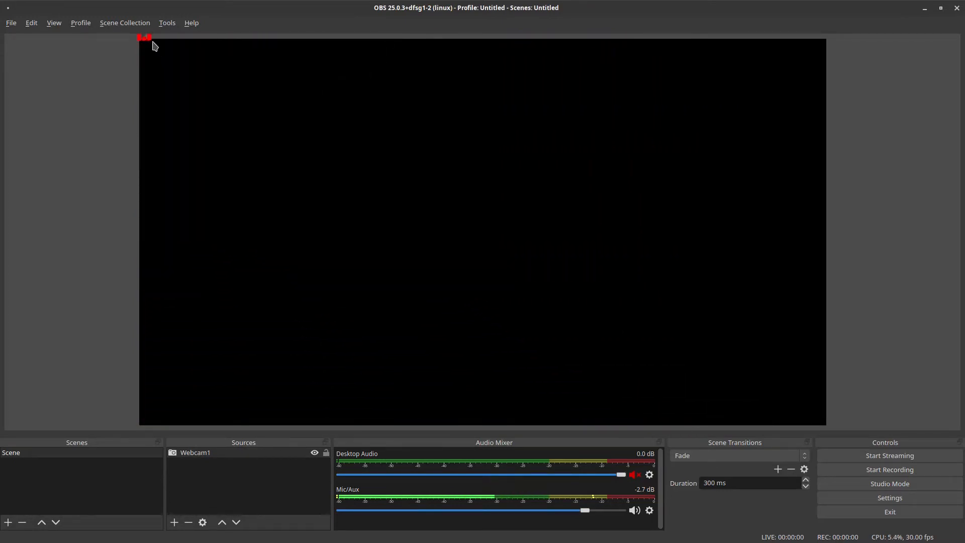
pyautogui.moveTo(149, 41); pyautogui.dragTo(244, 166)
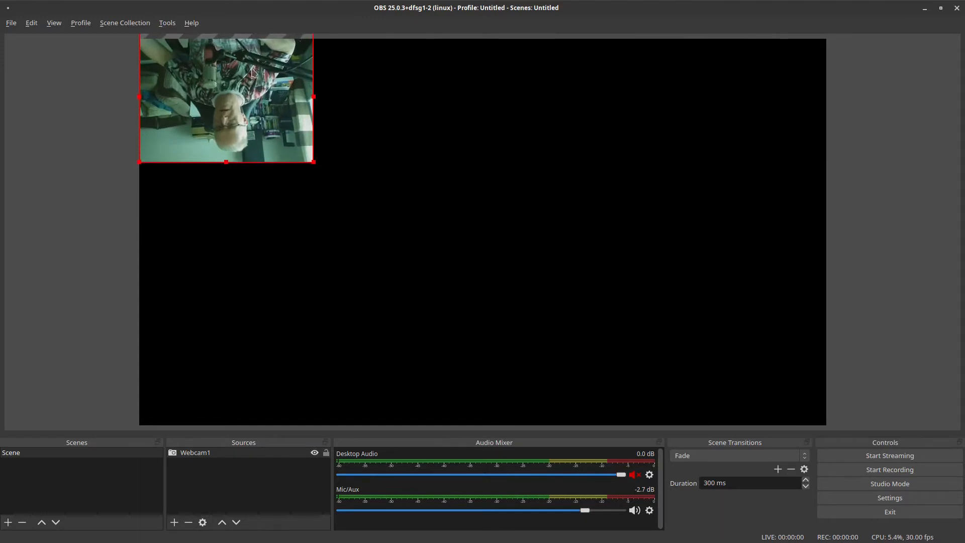
pyautogui.moveTo(224, 36); pyautogui.dragTo(801, 92)
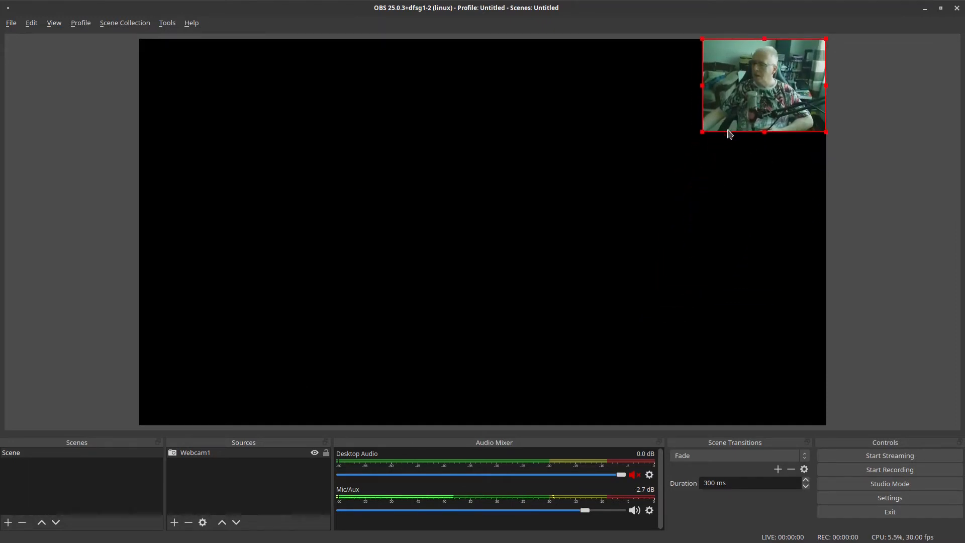
pyautogui.moveTo(703, 132); pyautogui.dragTo(680, 183)
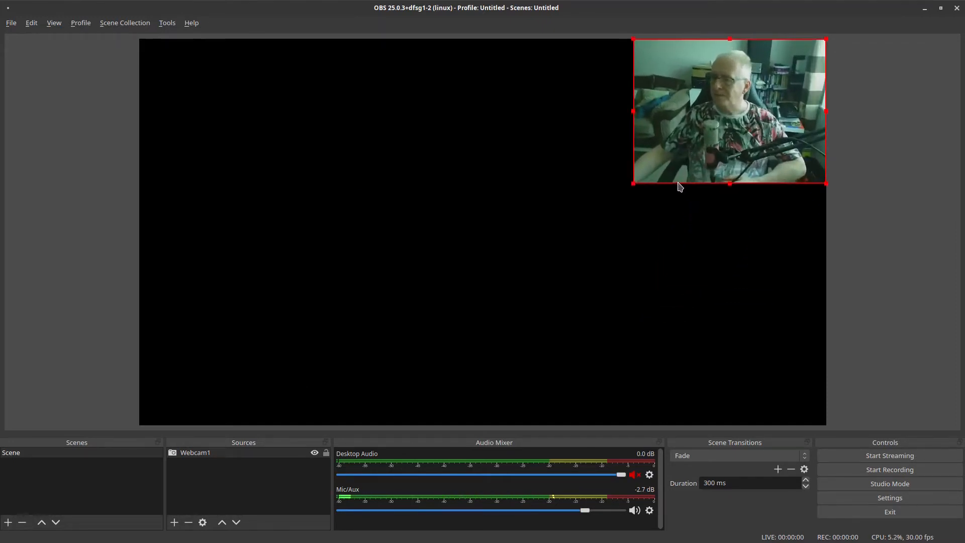
pyautogui.click(536, 304)
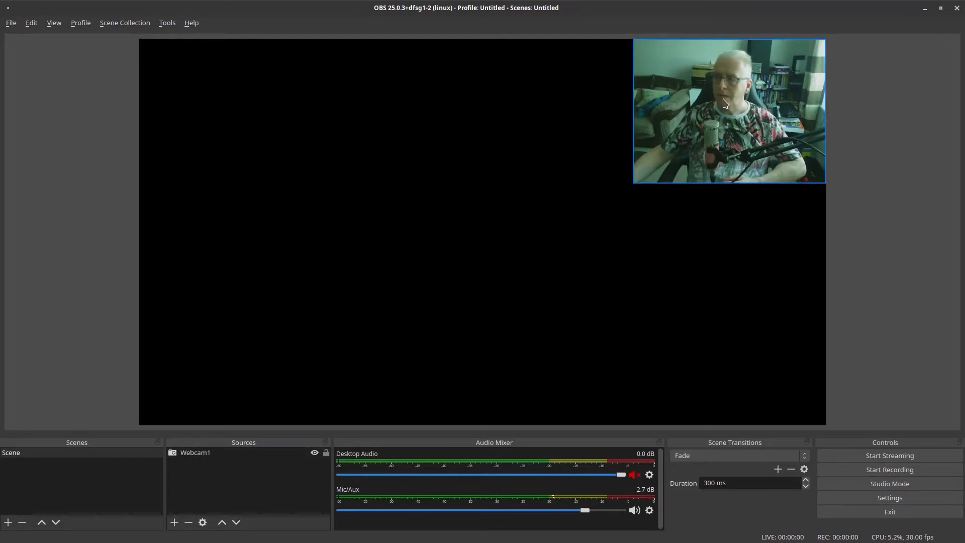
# Add a new Video Capture Device (V4L2) source named Webcam2 to the scene.
pyautogui.click(175, 523)
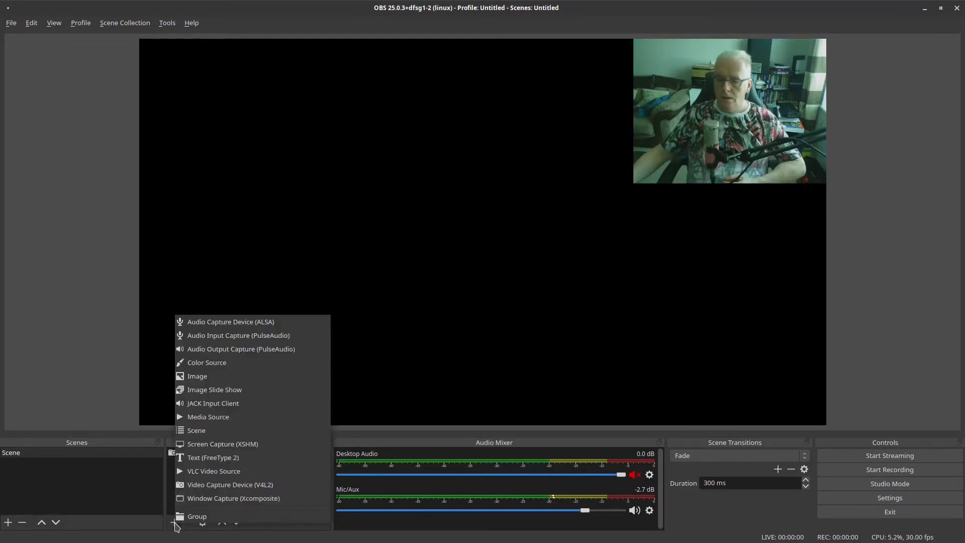
pyautogui.click(245, 490)
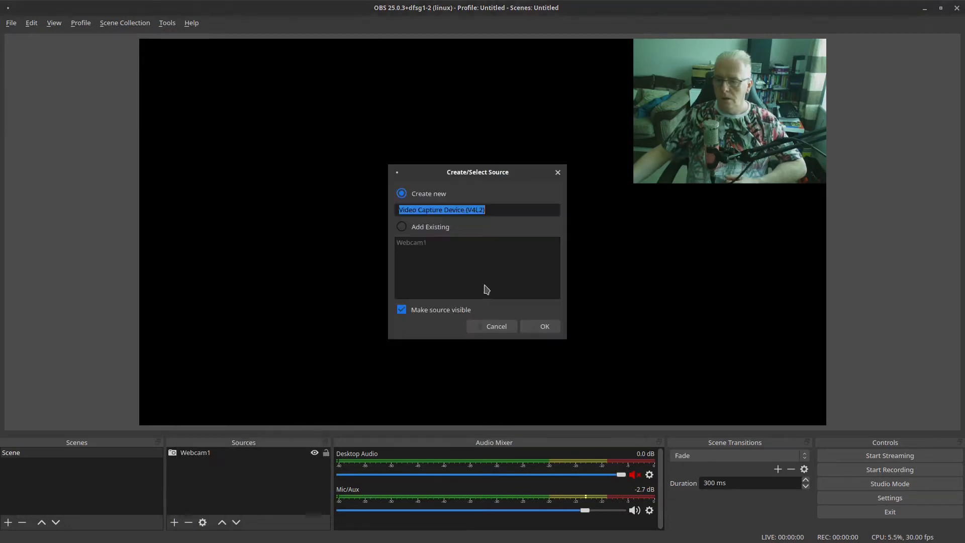
pyautogui.write('Webcam2')
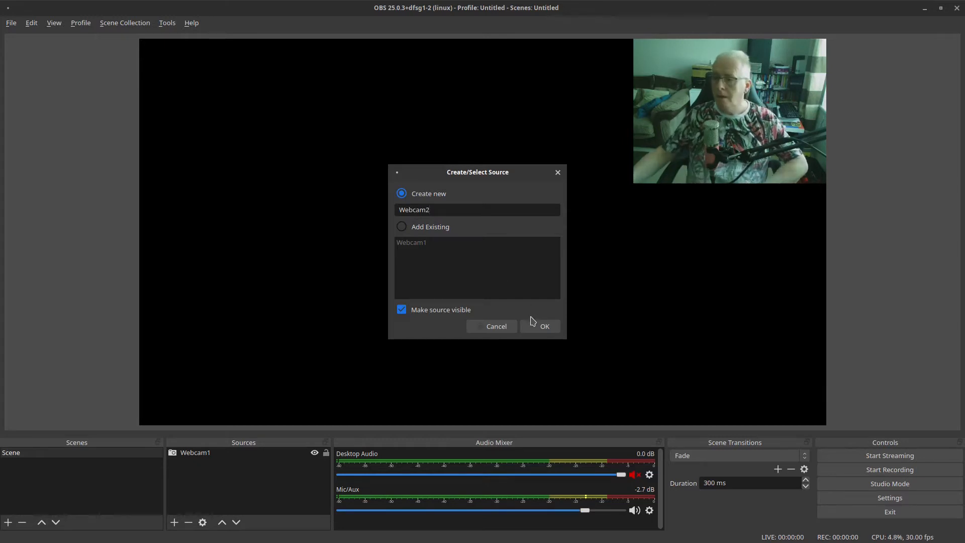
pyautogui.click(542, 327)
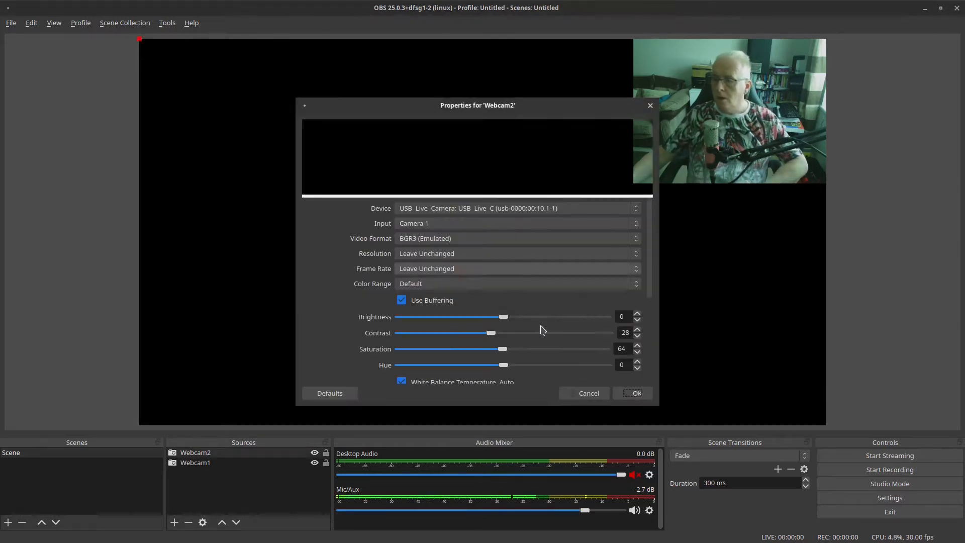
# Set Webcam2's device to USB2.0 PC CAMERA, reselecting it until its picture shows, and accept the properties.
pyautogui.click(612, 209)
pyautogui.click(529, 239)
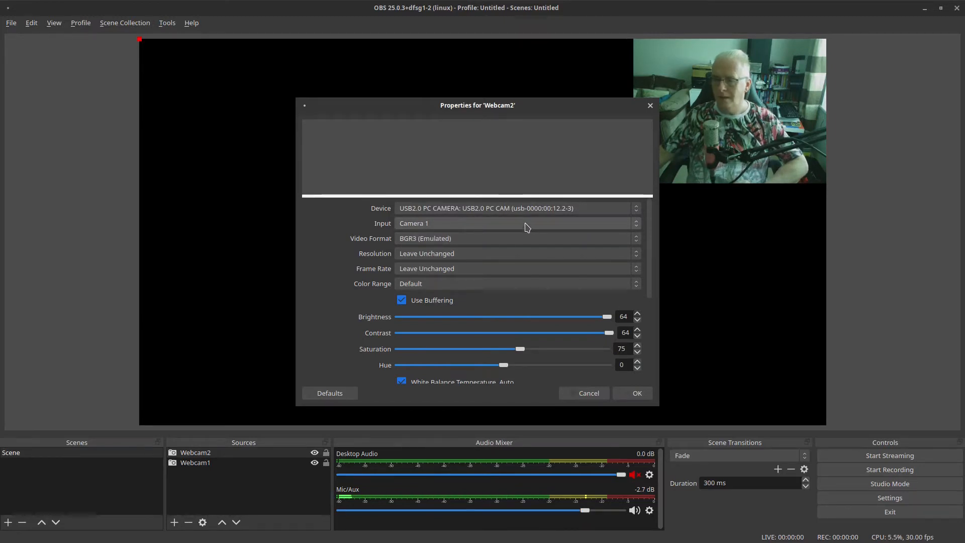
pyautogui.click(527, 211)
pyautogui.click(524, 212)
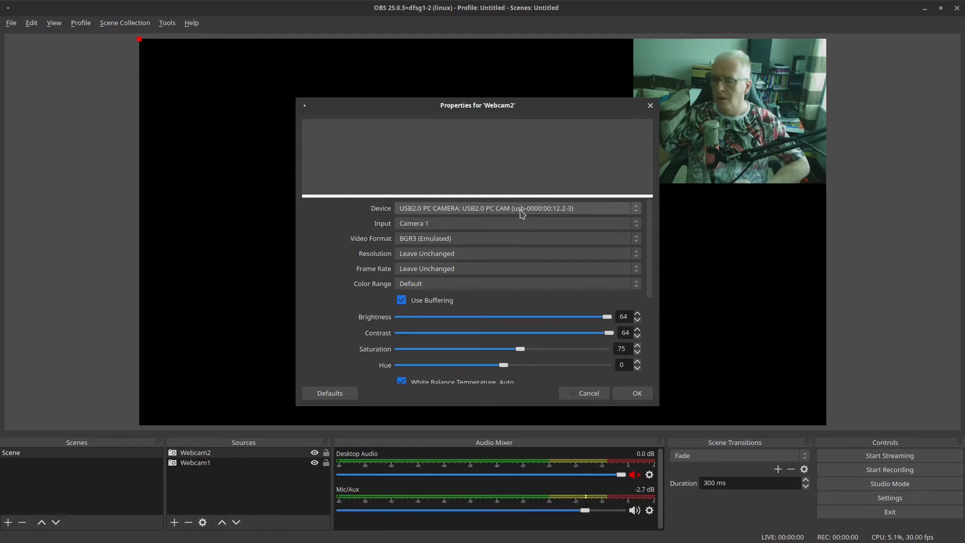
pyautogui.click(522, 214)
pyautogui.click(518, 185)
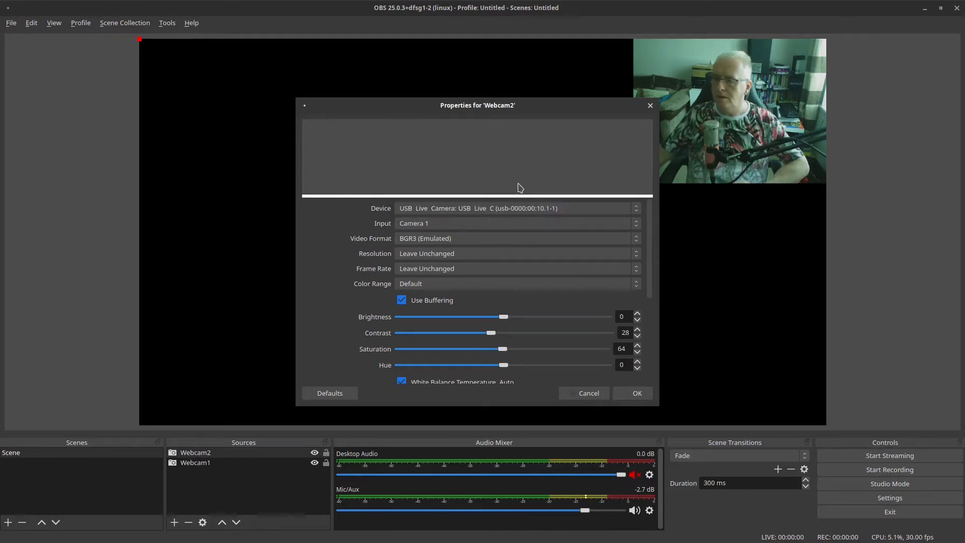
pyautogui.click(513, 211)
pyautogui.click(458, 239)
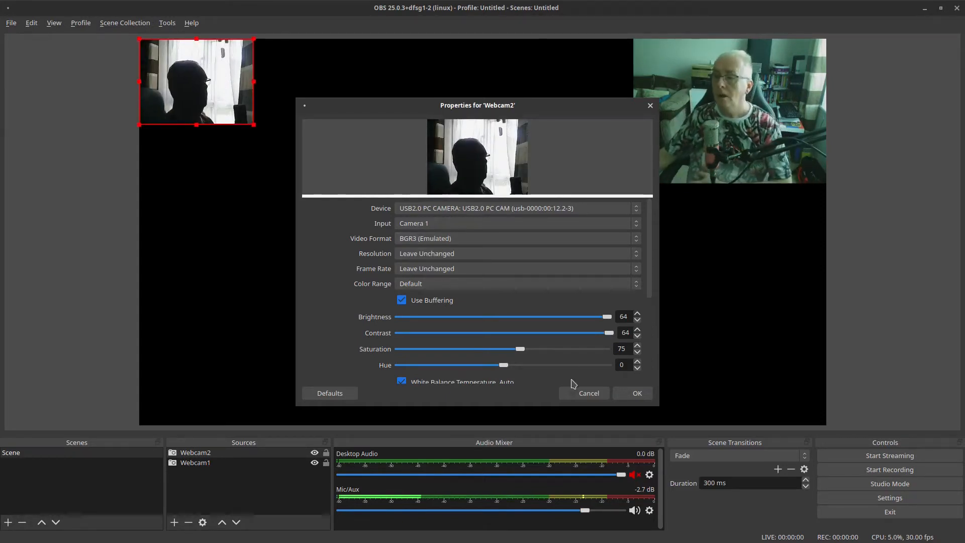
pyautogui.click(631, 393)
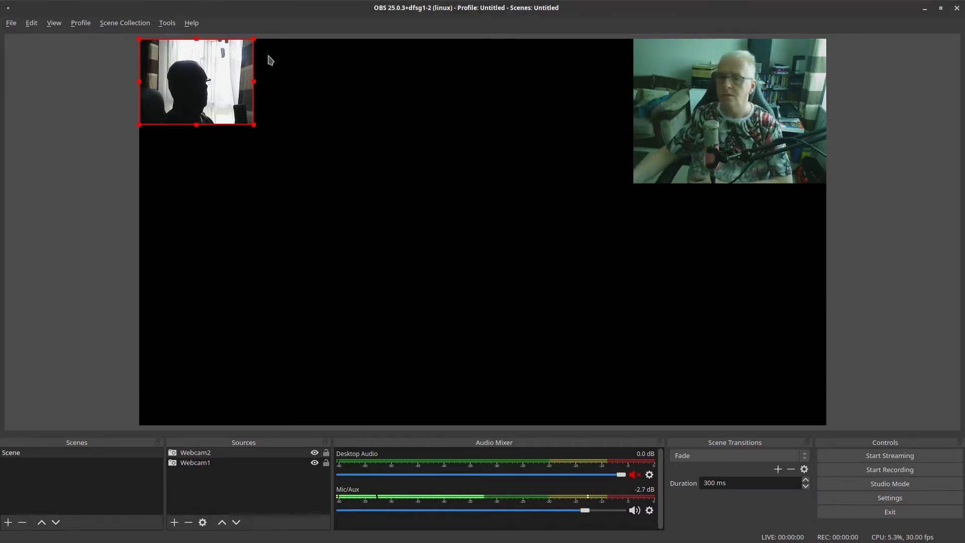
# Enlarge the Webcam2 picture to about a third of the canvas width in the upper-left corner, and hide that source.
pyautogui.click(254, 129)
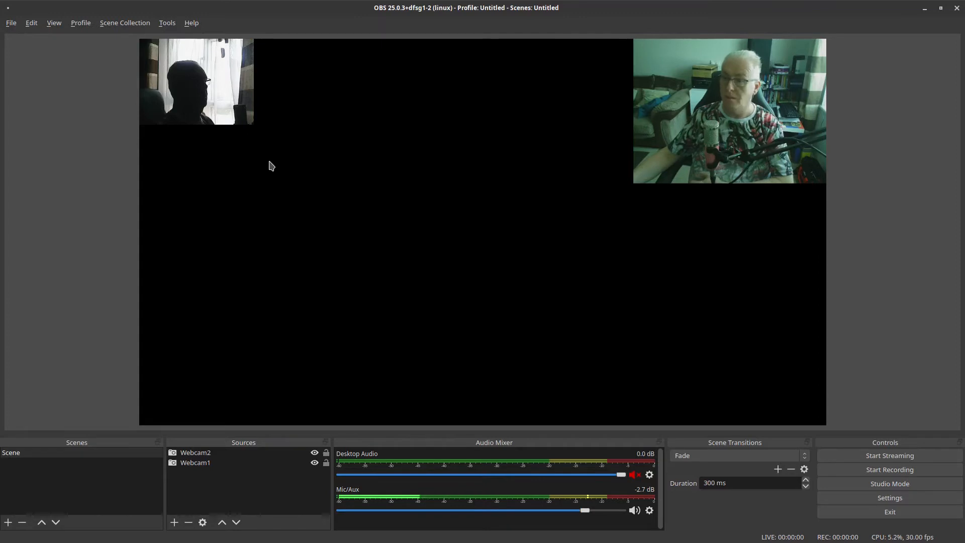
pyautogui.click(241, 86)
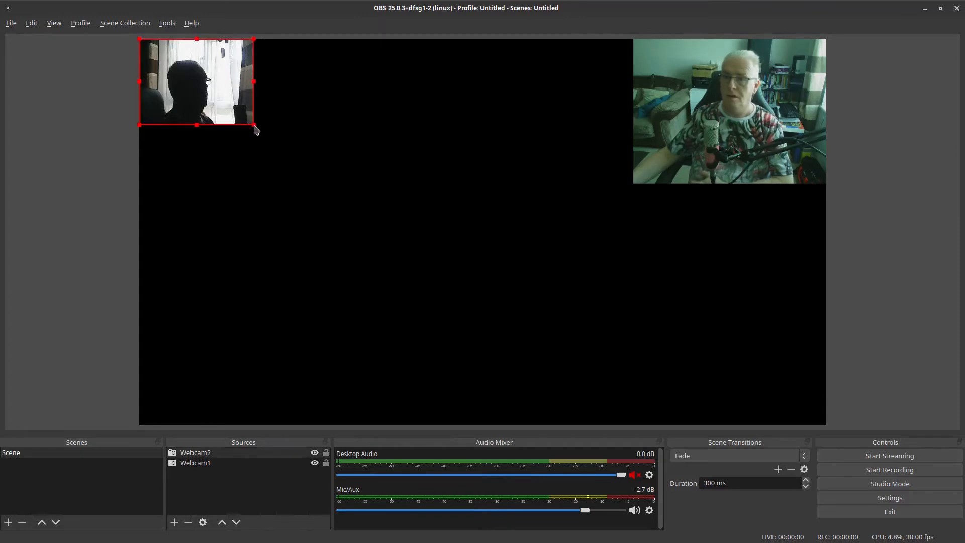
pyautogui.moveTo(255, 126); pyautogui.dragTo(344, 202)
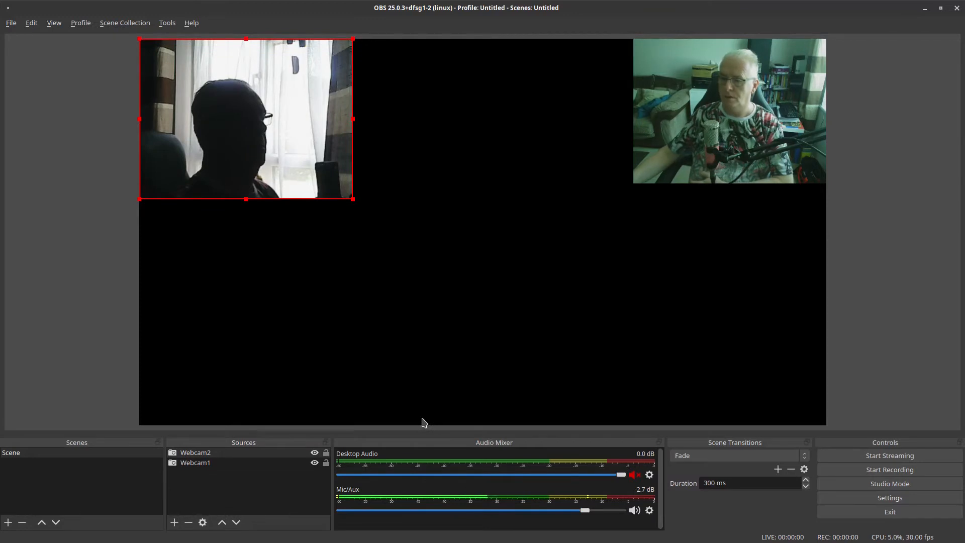
pyautogui.click(315, 454)
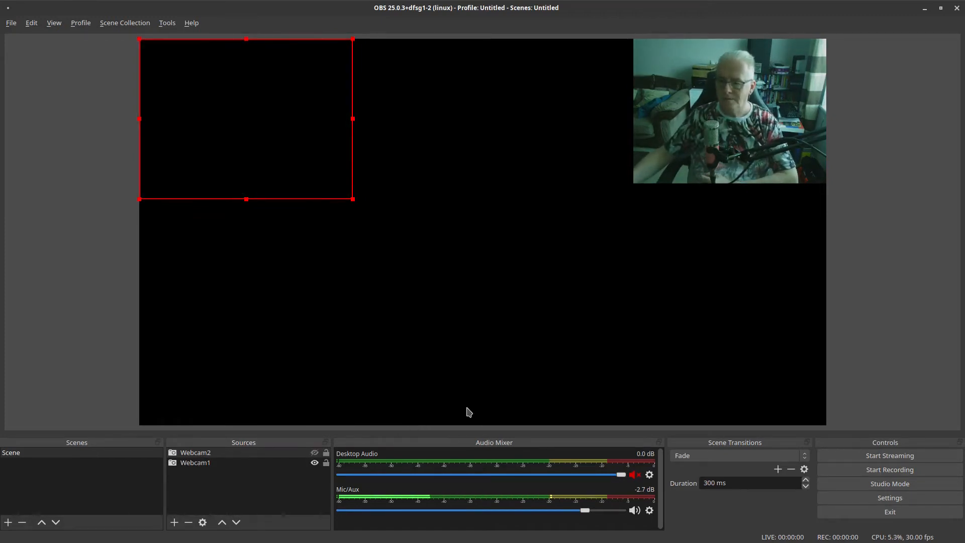
# Add a new Screen Capture (XSHM) source named Monitor1 to the scene.
pyautogui.click(174, 522)
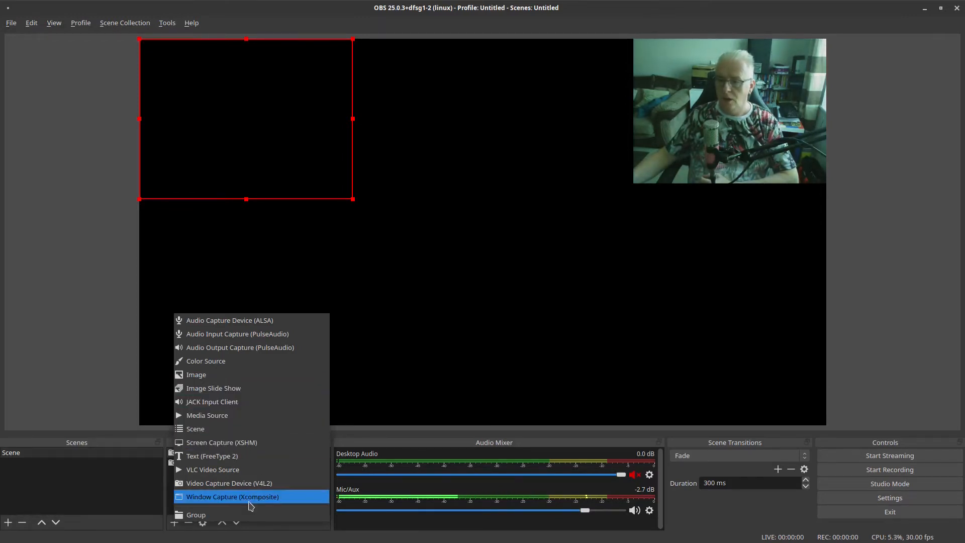
pyautogui.click(255, 443)
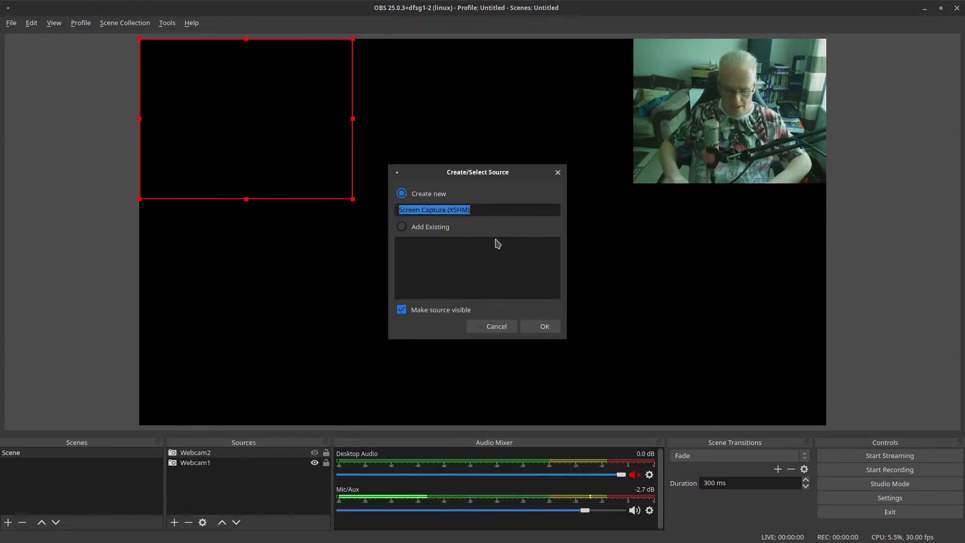
pyautogui.write('Monitor')
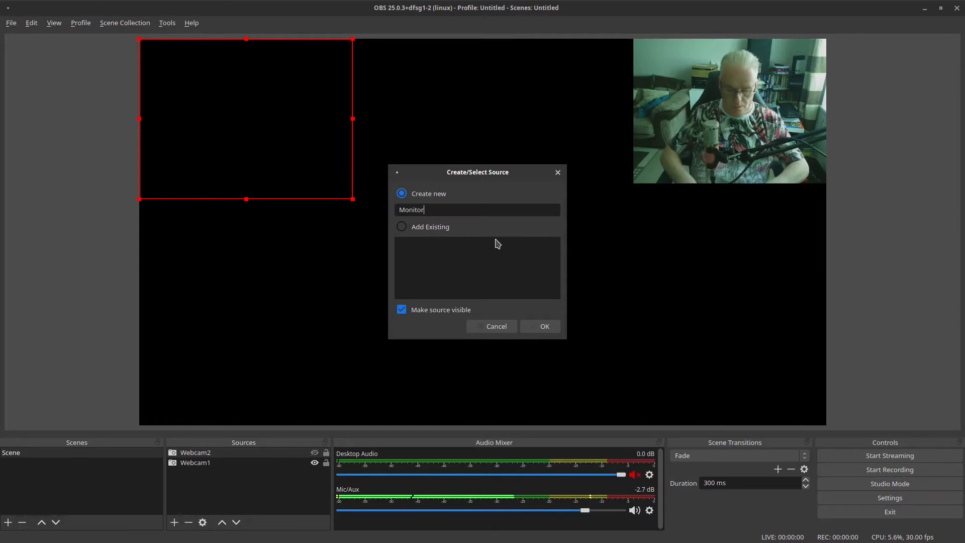
pyautogui.write('1')
pyautogui.click(544, 327)
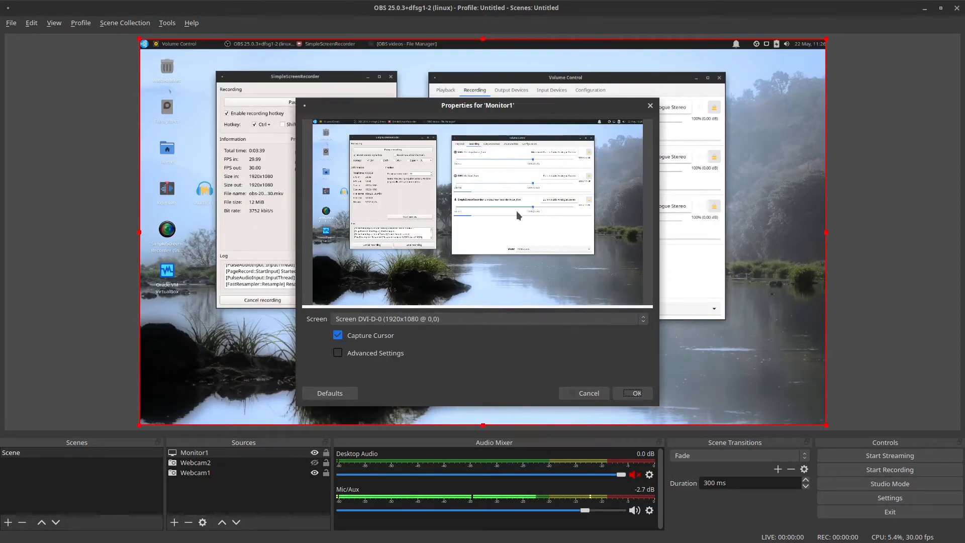
# Accept Monitor1's capture properties, and tidy the captured desktop by closing Volume Control and repositioning the SimpleScreenRecorder window.
pyautogui.click(625, 393)
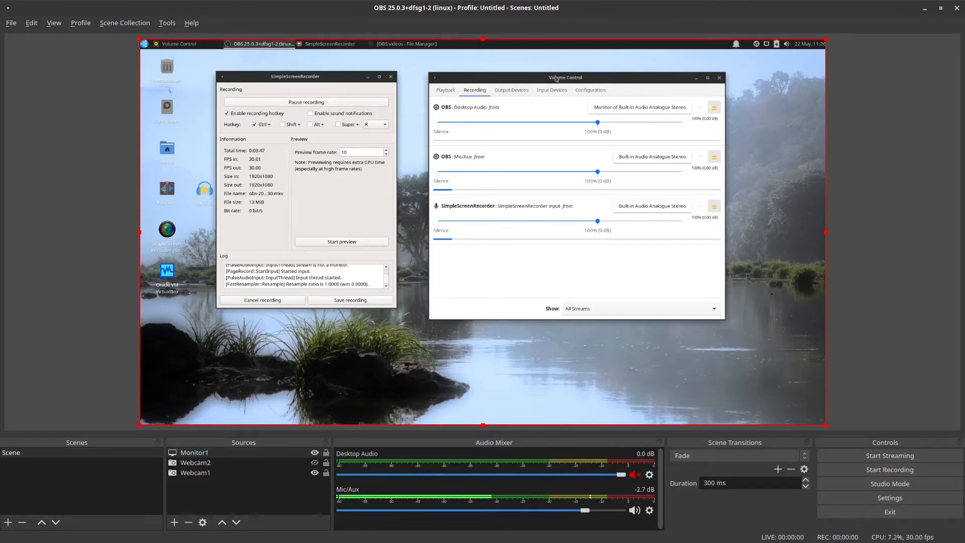
pyautogui.moveTo(557, 76); pyautogui.dragTo(608, 96)
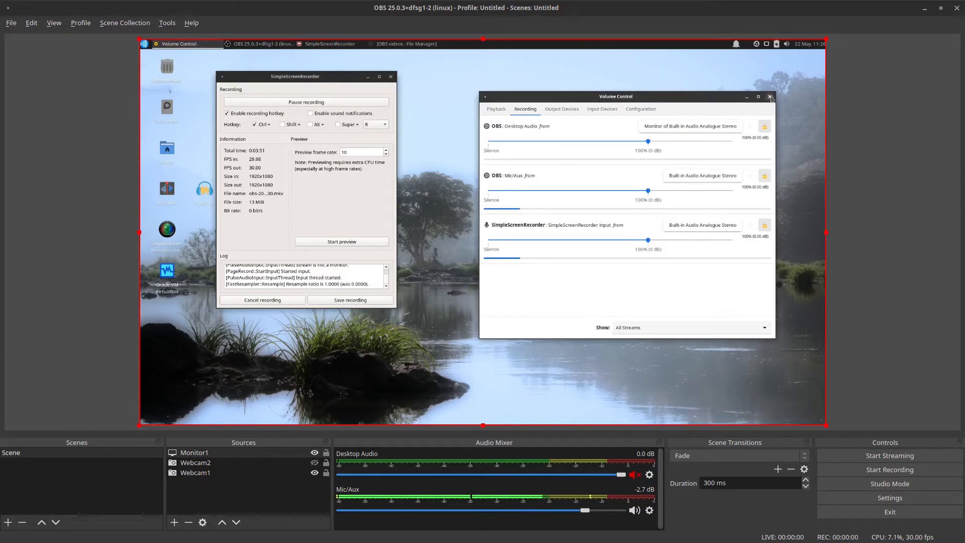
pyautogui.click(770, 98)
pyautogui.moveTo(334, 76); pyautogui.dragTo(526, 131)
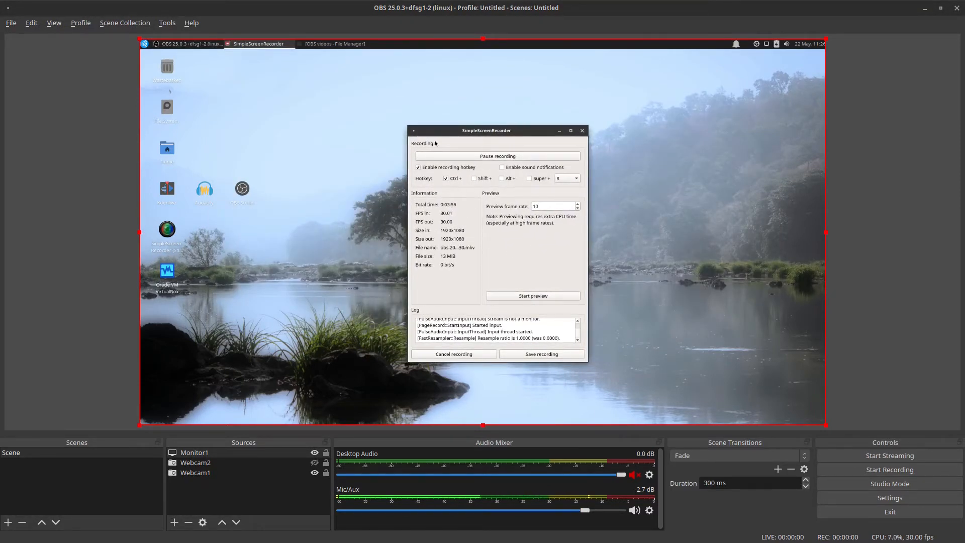
pyautogui.moveTo(465, 134); pyautogui.dragTo(347, 95)
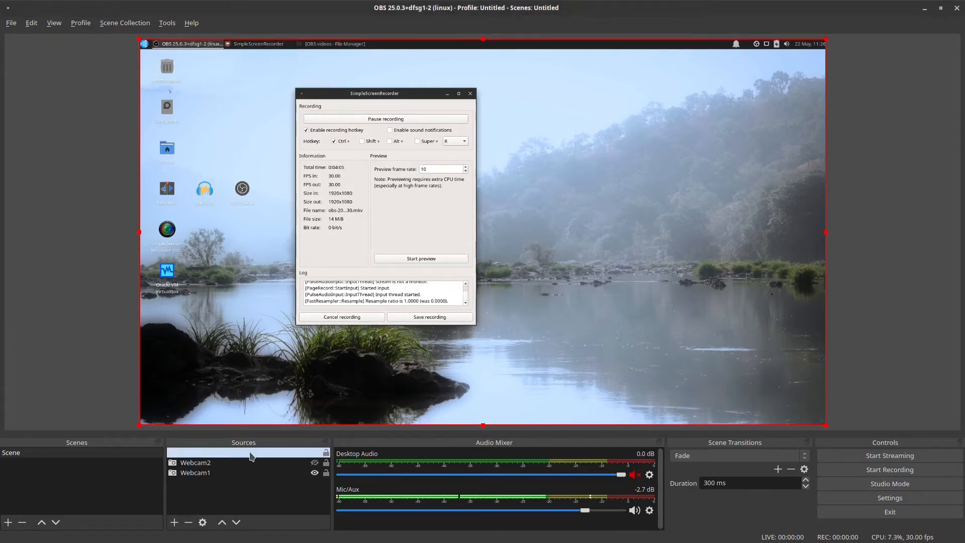
# Move Monitor1 to the bottom of the source order so the webcam picture lies in front of it.
pyautogui.moveTo(250, 454); pyautogui.dragTo(248, 490)
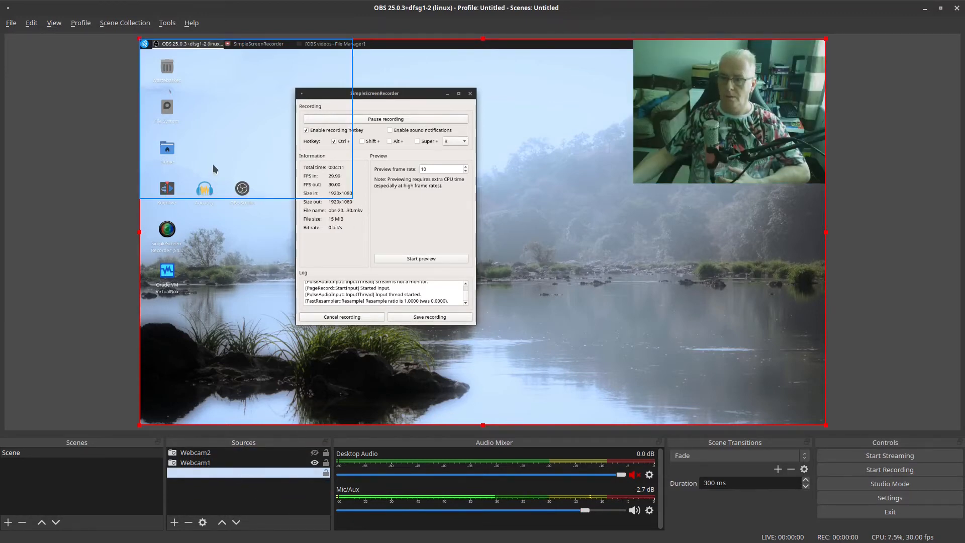
pyautogui.moveTo(212, 165)
pyautogui.mouseDown()
pyautogui.moveTo(311, 239)
pyautogui.moveTo(207, 173)
pyautogui.moveTo(215, 162)
pyautogui.mouseUp()
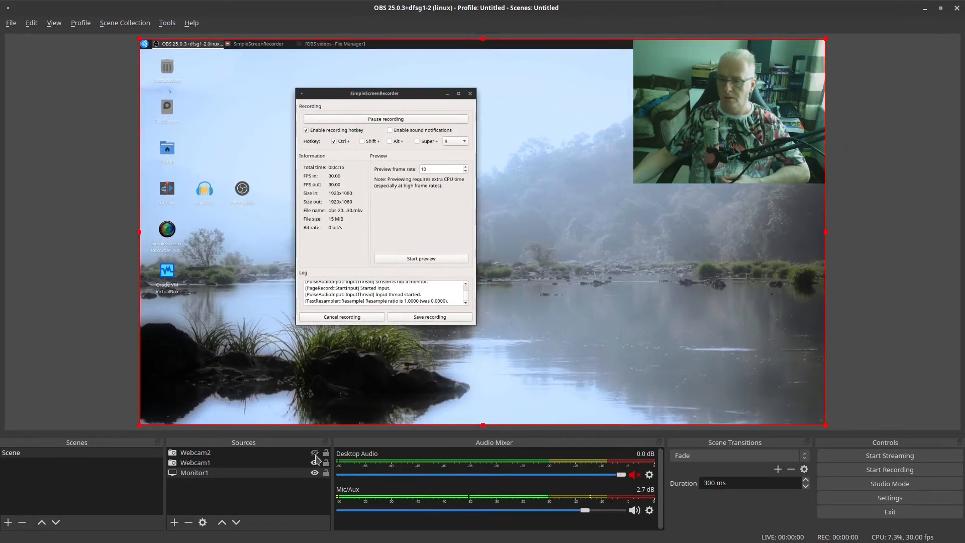
# Remove the hidden Webcam2 source from the scene.
pyautogui.click(254, 454)
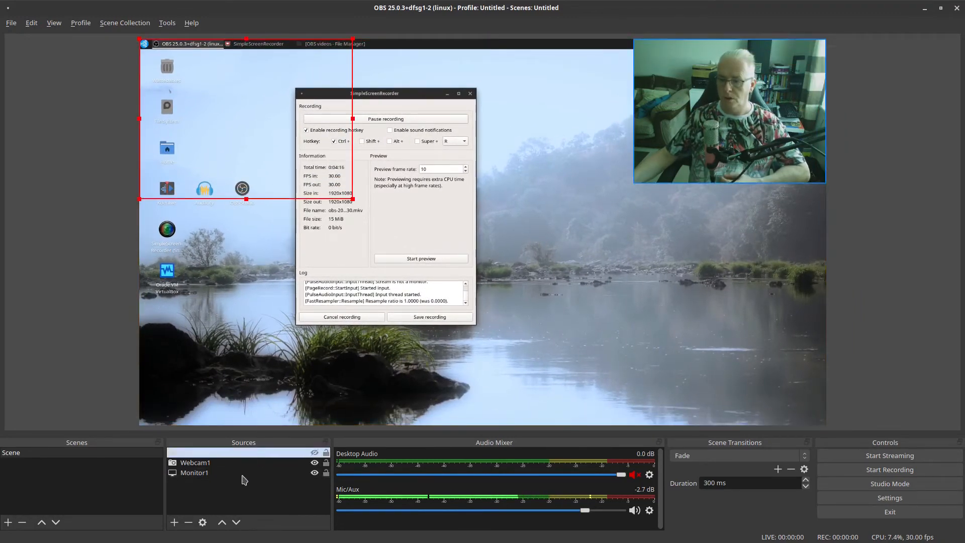
pyautogui.click(188, 522)
pyautogui.click(539, 269)
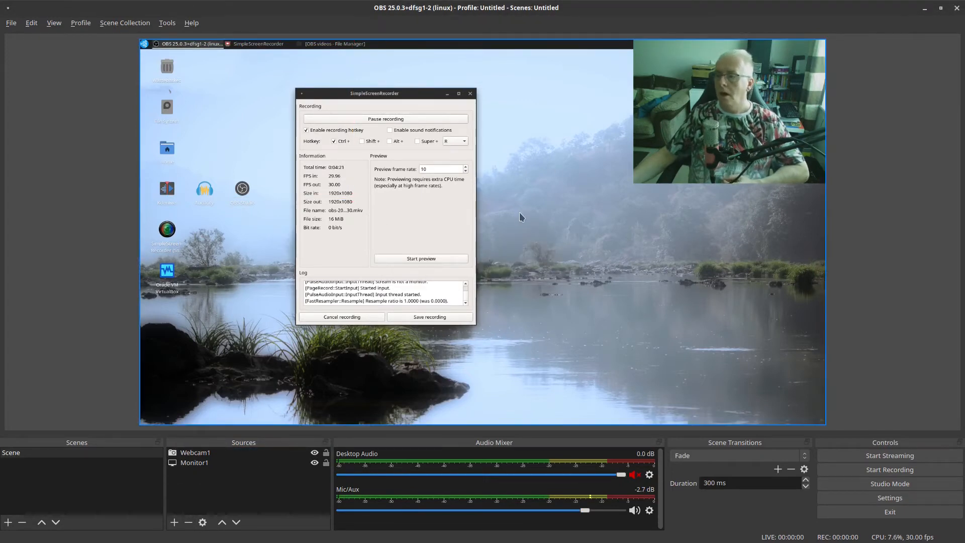
# Add a new Image source using ShuttleXpress Kdenlive.png from the Videos folder.
pyautogui.click(174, 522)
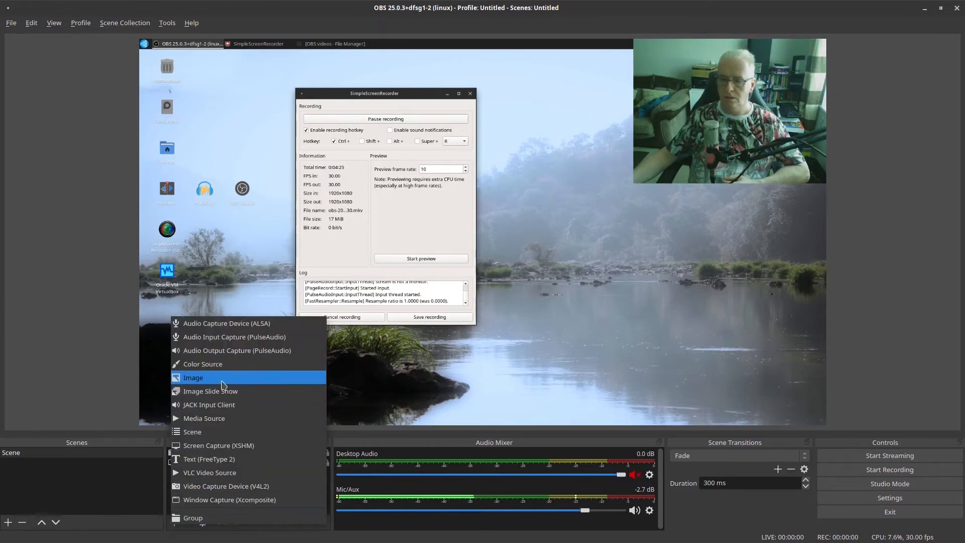
pyautogui.click(221, 378)
pyautogui.click(534, 326)
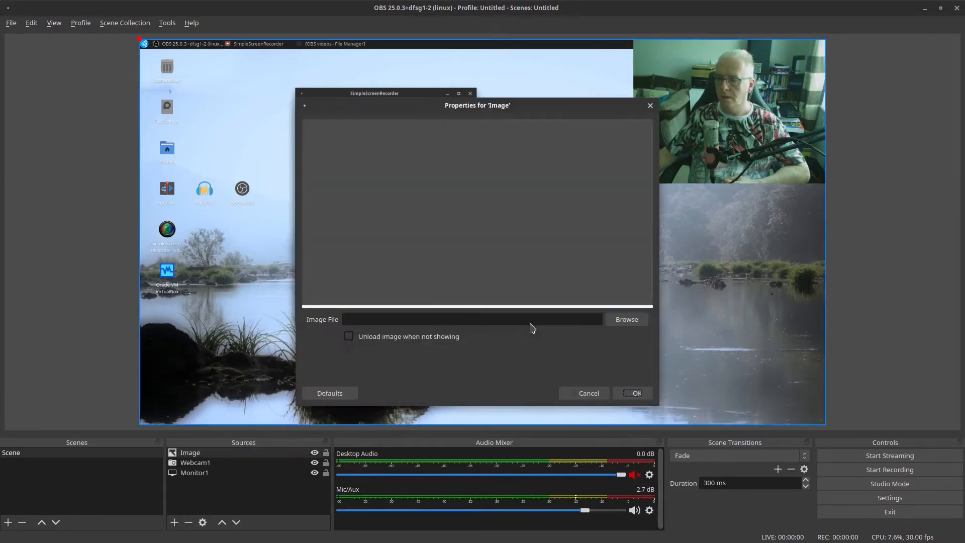
pyautogui.click(611, 321)
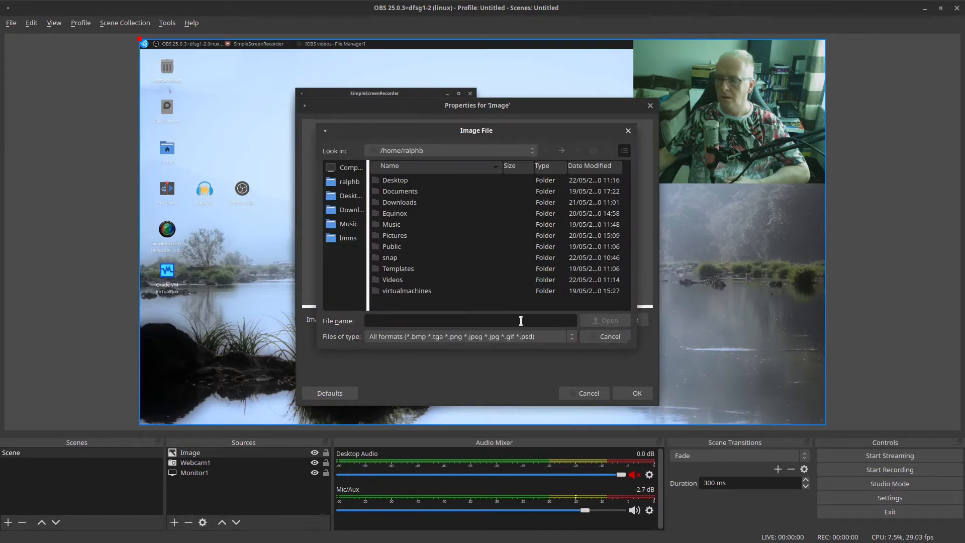
pyautogui.doubleClick(379, 281)
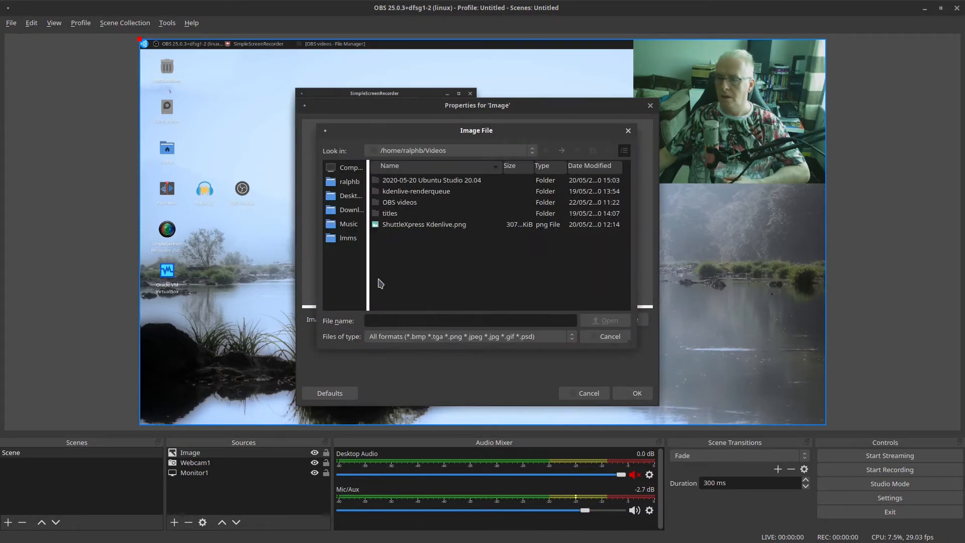
pyautogui.doubleClick(421, 224)
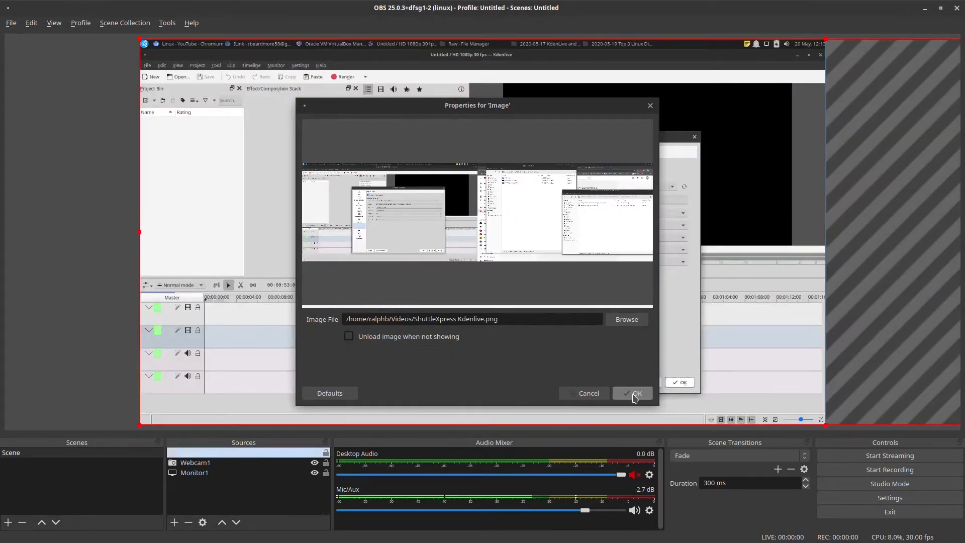
pyautogui.click(637, 393)
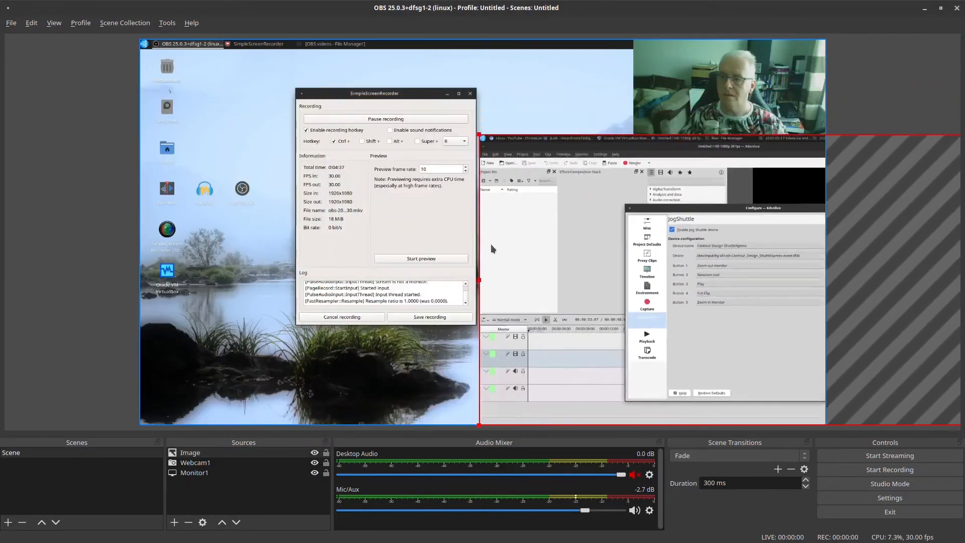
# Scale down the Image source and place it in the lower-right part of the canvas, below the webcam picture.
pyautogui.moveTo(491, 244); pyautogui.dragTo(693, 308)
pyautogui.moveTo(768, 300); pyautogui.dragTo(488, 304)
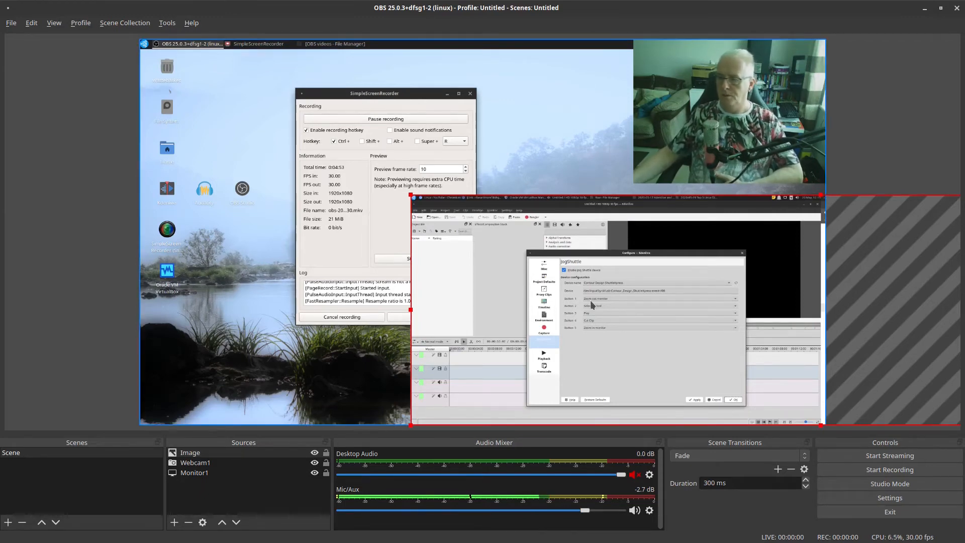
# Remove the Image source from the scene.
pyautogui.click(221, 452)
pyautogui.click(189, 523)
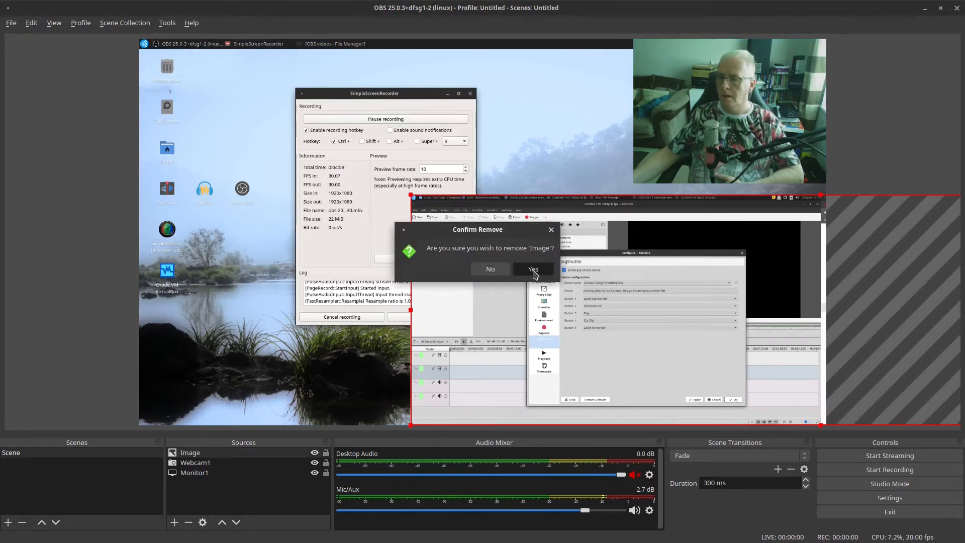
pyautogui.click(533, 270)
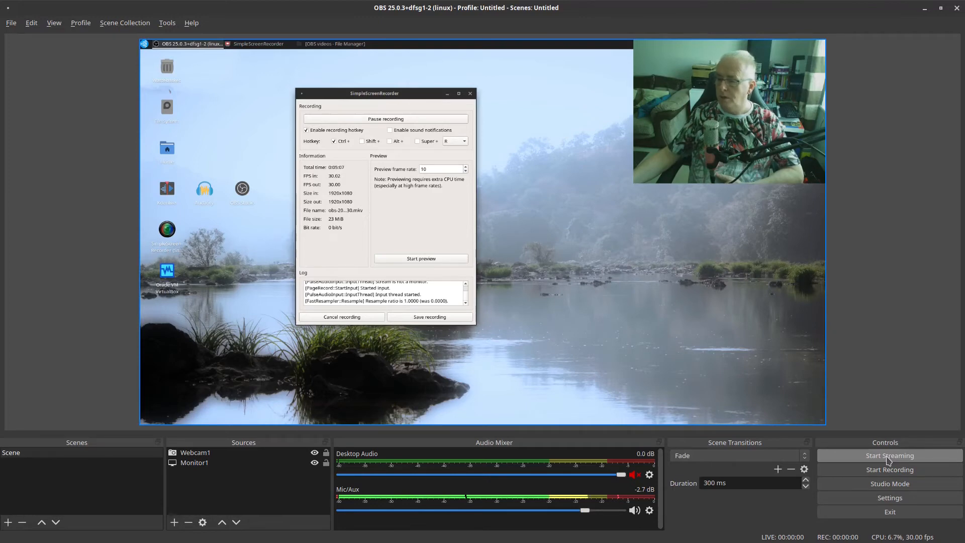
# Browse the complete list of streaming services in the Stream settings, leaving Afreeca.TV as the service.
pyautogui.click(875, 499)
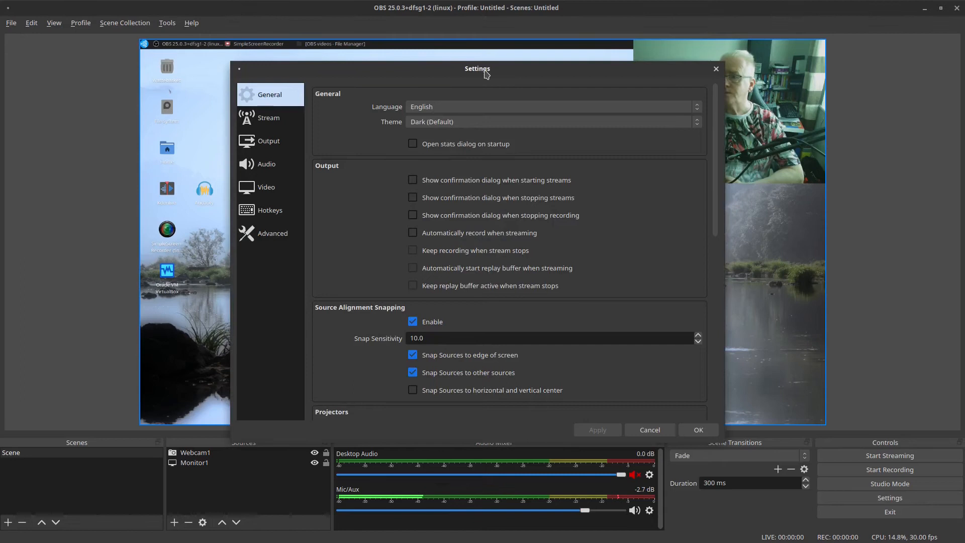
pyautogui.moveTo(485, 71); pyautogui.dragTo(471, 60)
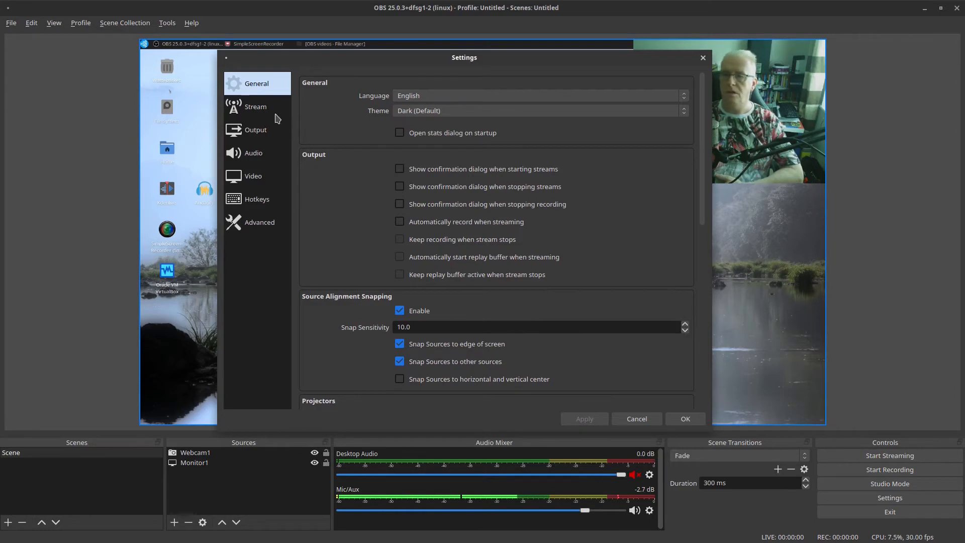
pyautogui.click(260, 110)
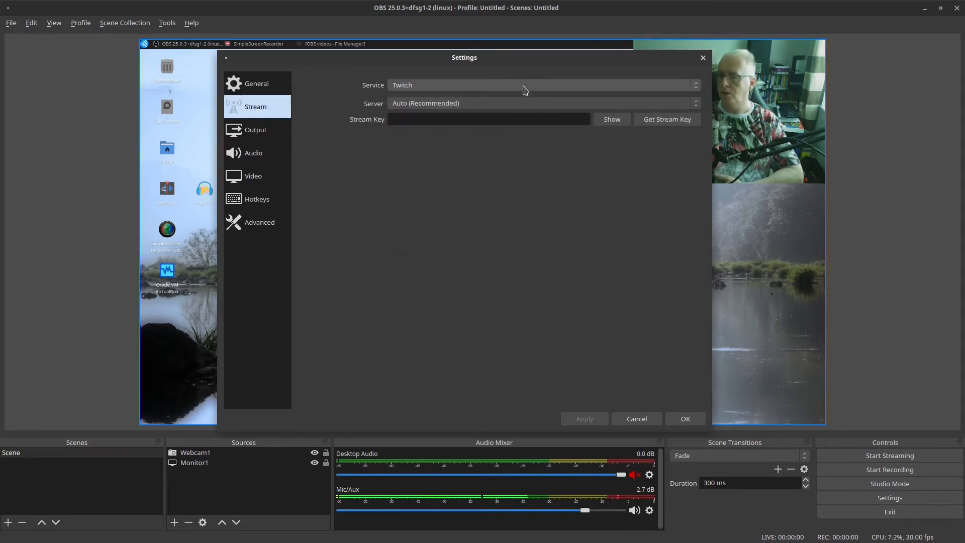
pyautogui.click(622, 86)
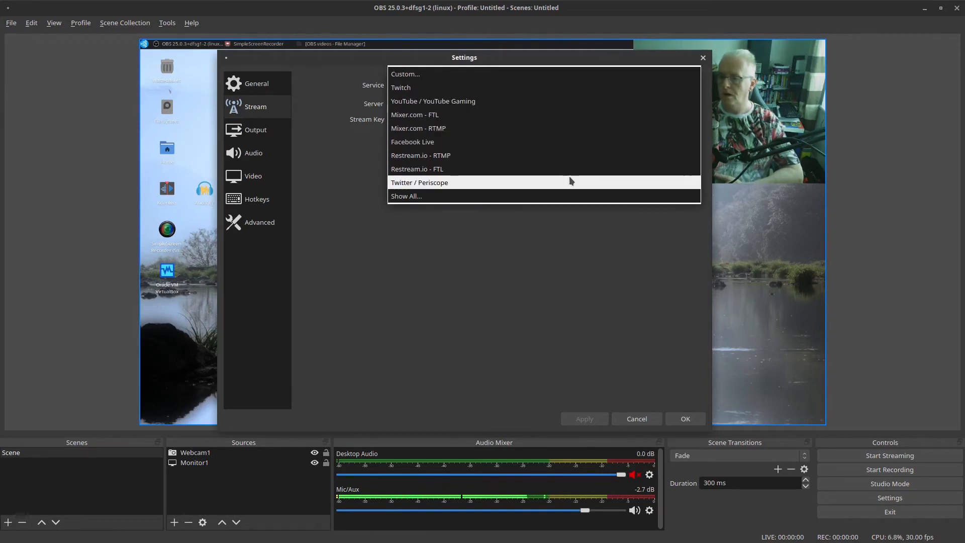
pyautogui.click(456, 197)
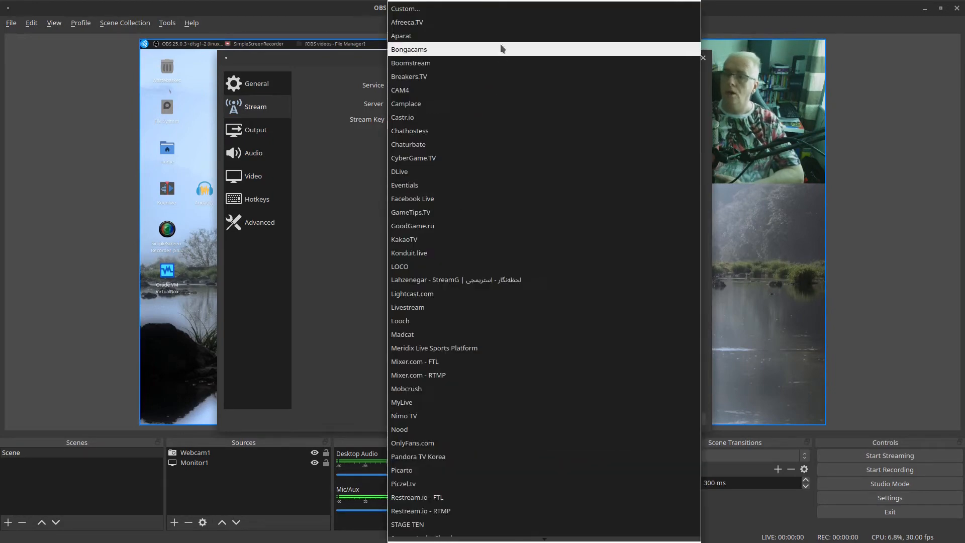
pyautogui.scroll(-8, 513, 513)
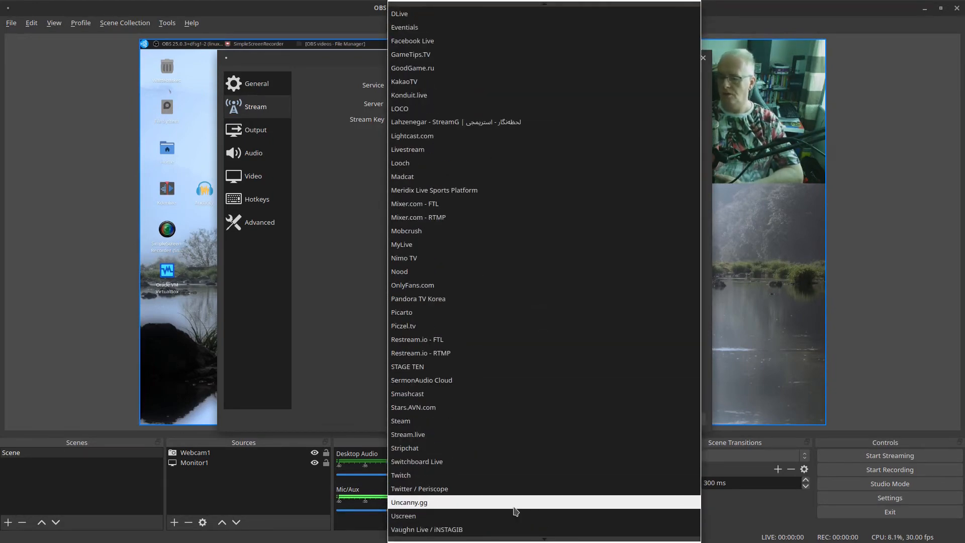
pyautogui.scroll(7, 506, 204)
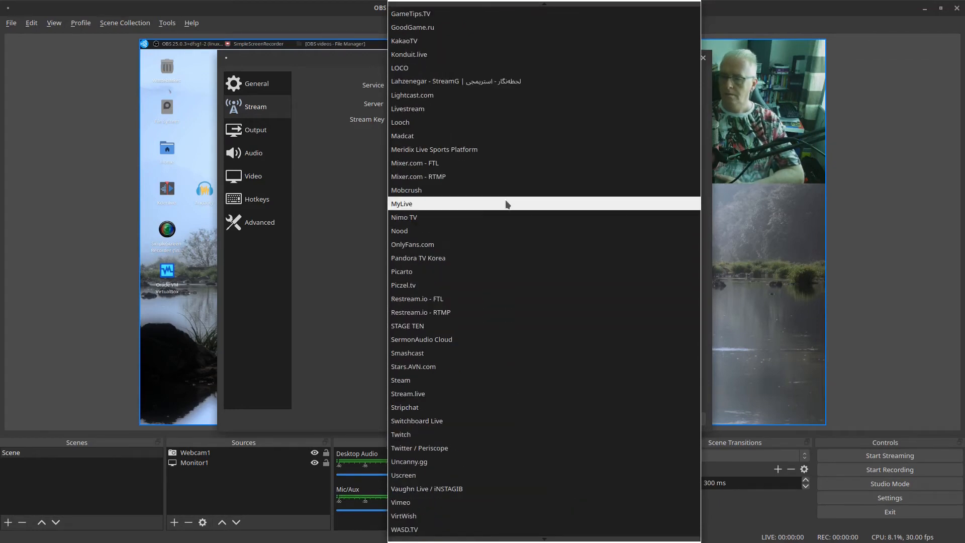
pyautogui.scroll(1, 506, 197)
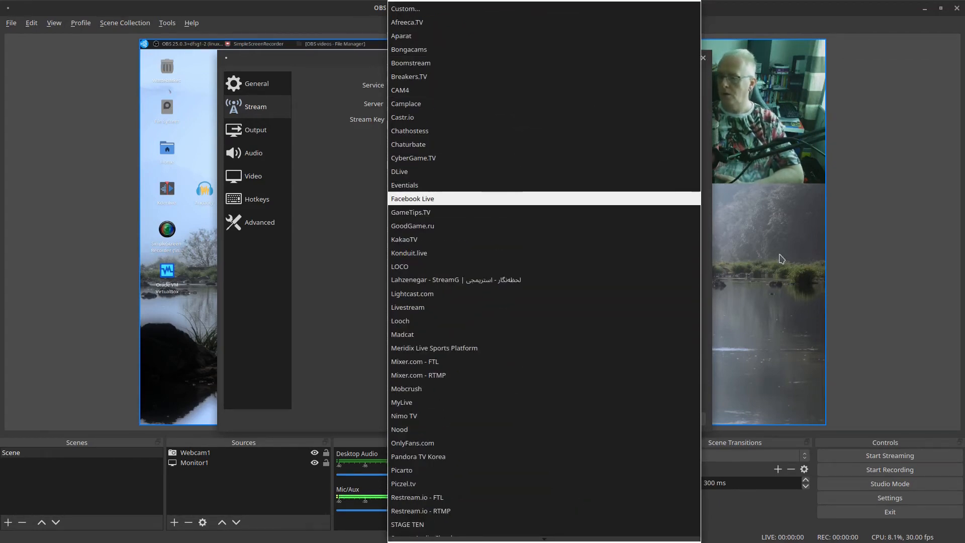
pyautogui.scroll(-2, 503, 529)
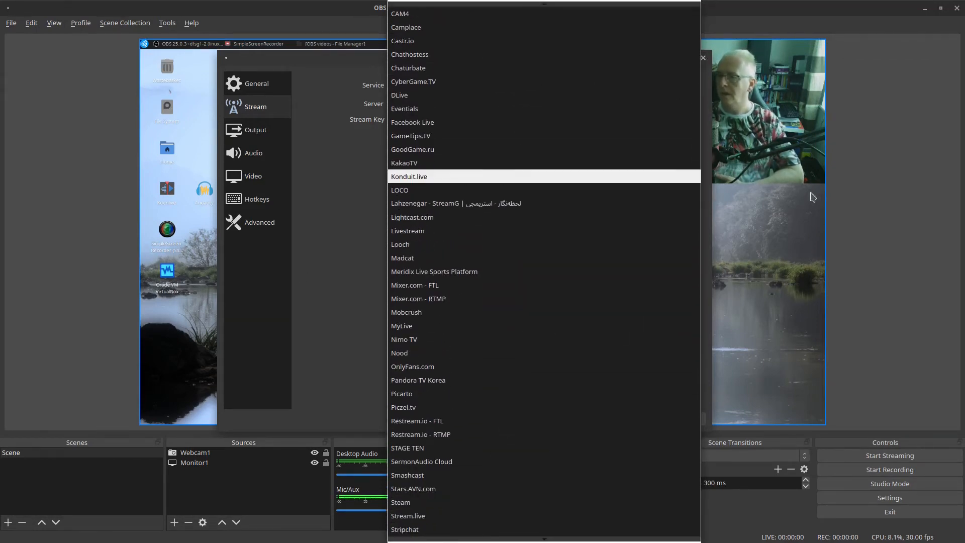
pyautogui.press('Escape')
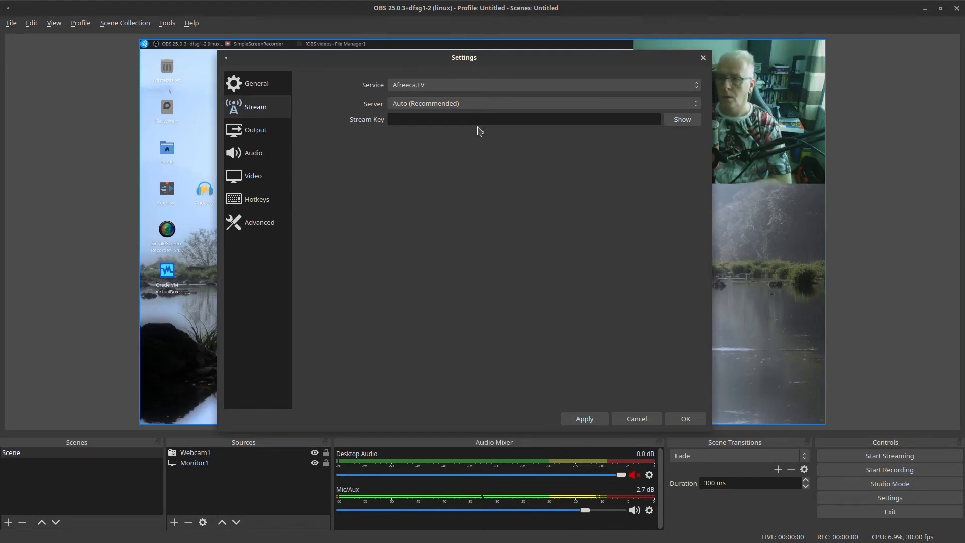
# Switch the output mode to Advanced to view its options, and return it to Simple.
pyautogui.click(248, 133)
pyautogui.click(471, 81)
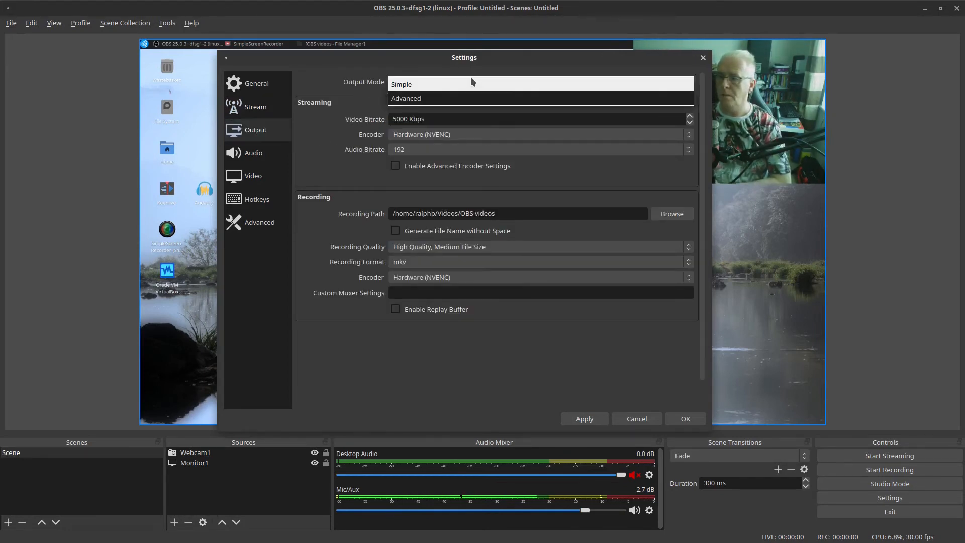
pyautogui.click(417, 99)
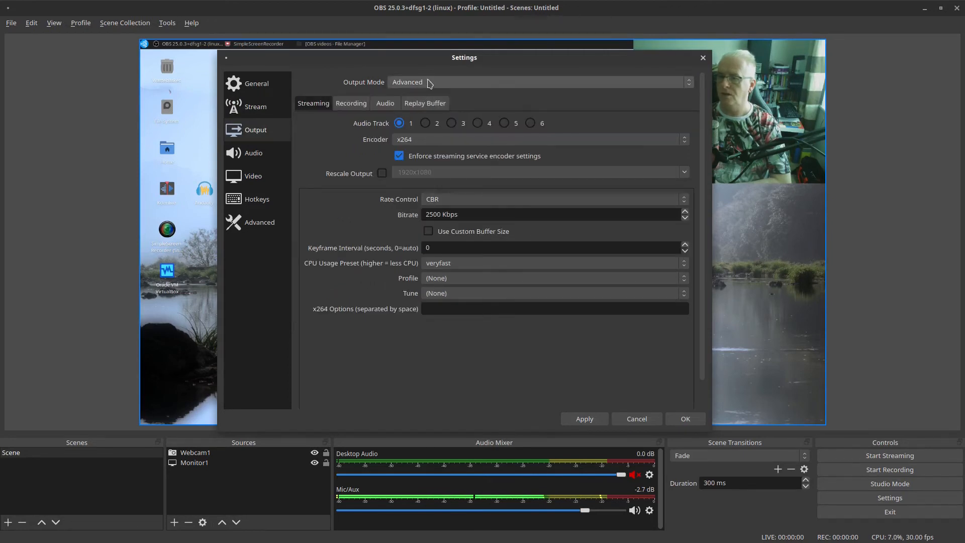
pyautogui.click(470, 82)
pyautogui.click(460, 73)
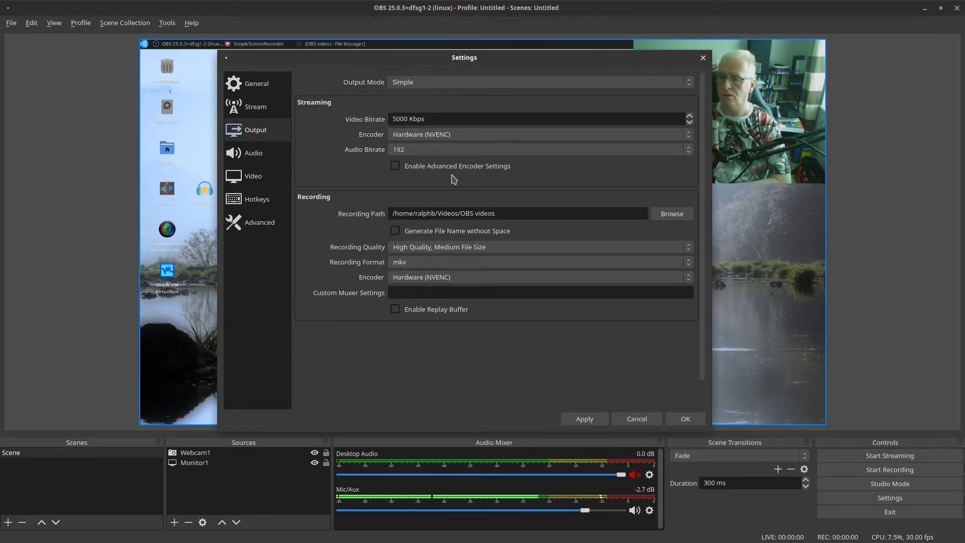
# Keep the streaming audio bitrate at 192 and the advanced encoder settings disabled, and apply the settings.
pyautogui.click(458, 155)
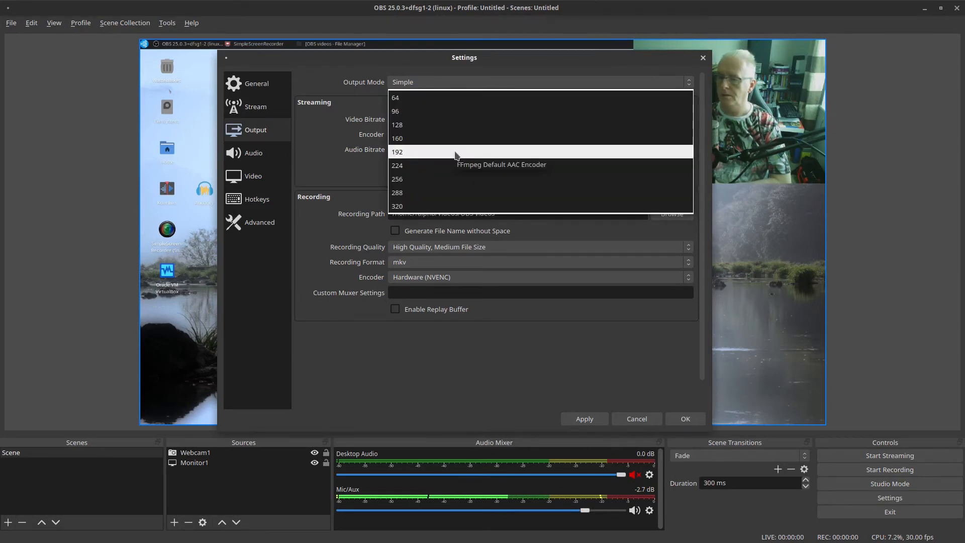
pyautogui.click(454, 152)
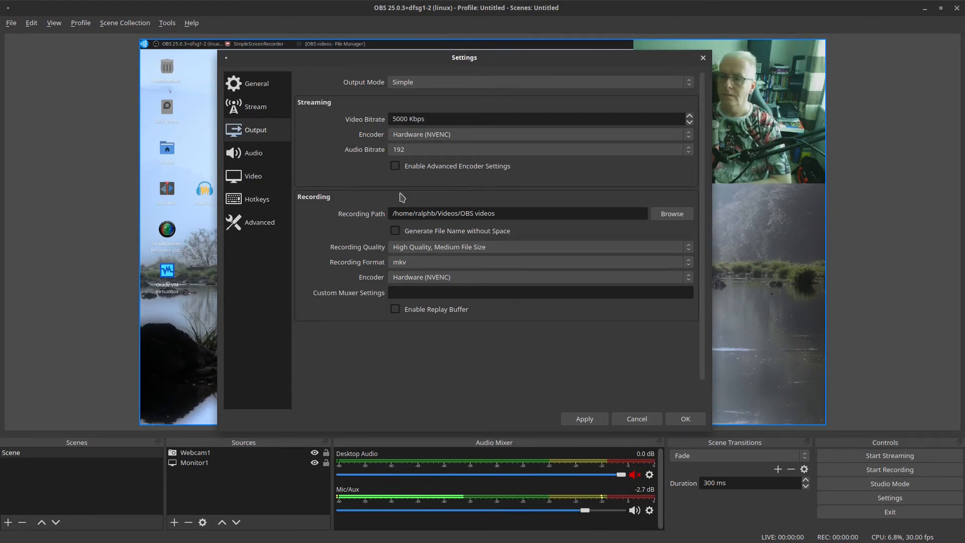
pyautogui.click(397, 167)
pyautogui.click(397, 167)
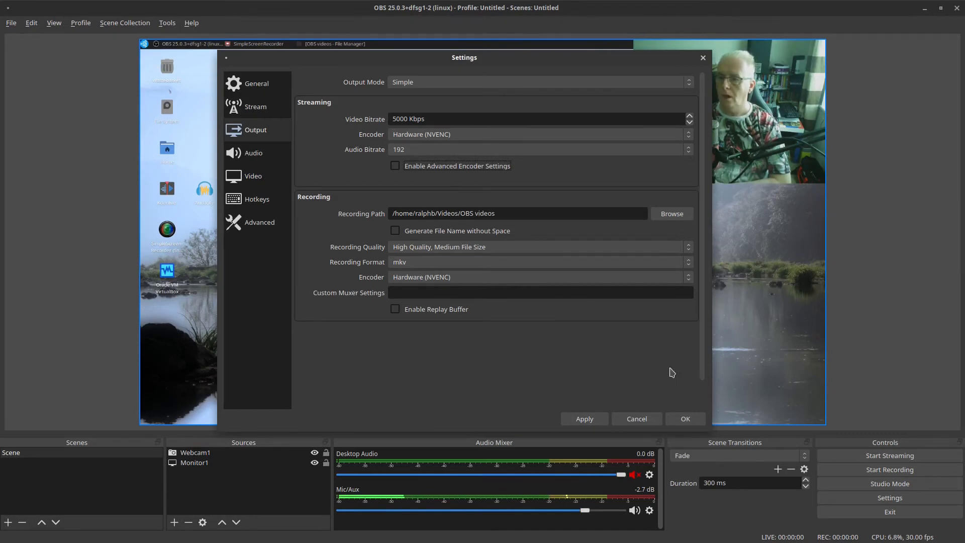
pyautogui.click(585, 421)
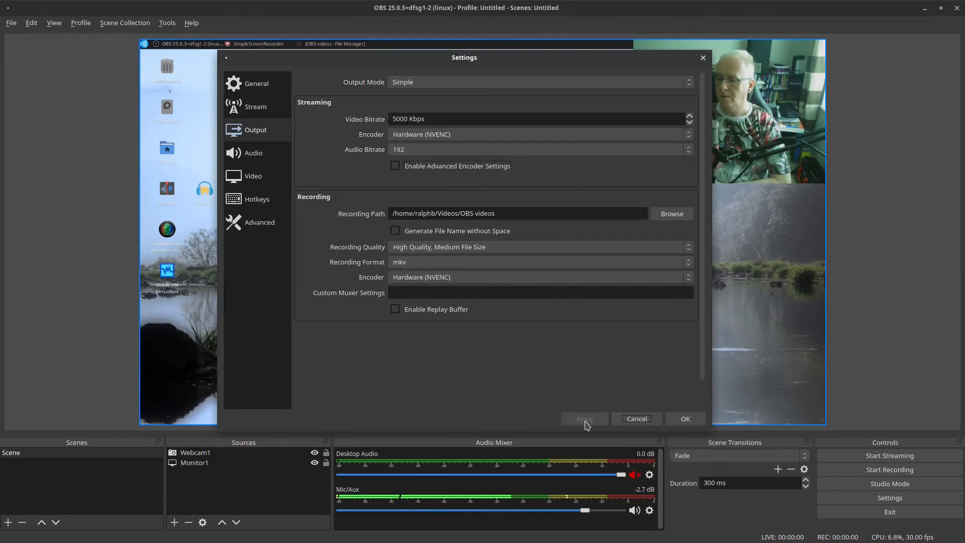
# Review the audio settings and the peak meter type options, keeping Sample Peak.
pyautogui.click(265, 153)
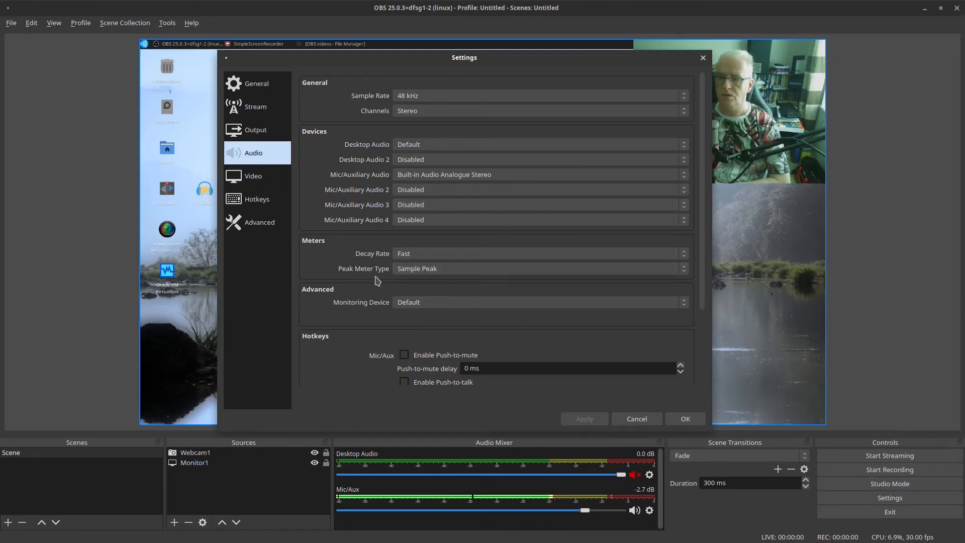
pyautogui.click(447, 274)
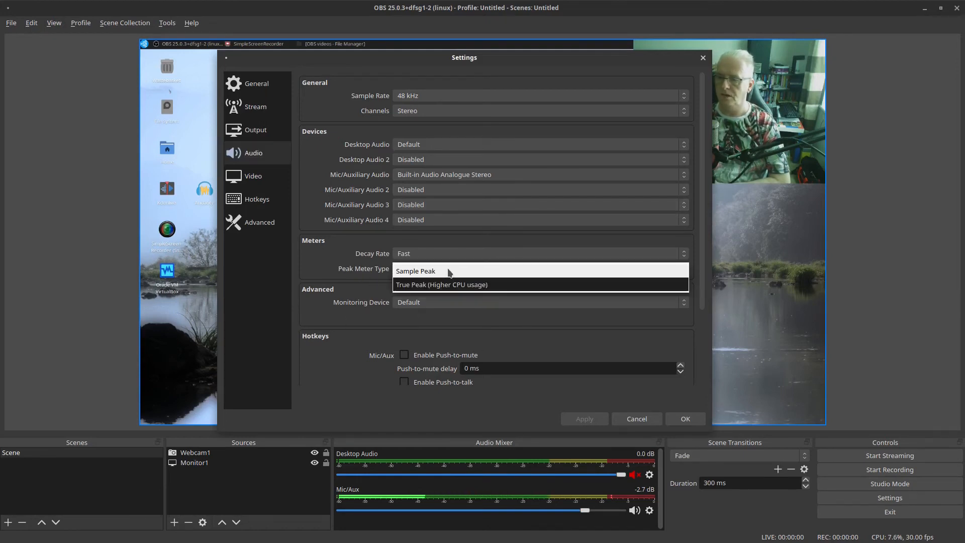
pyautogui.click(450, 272)
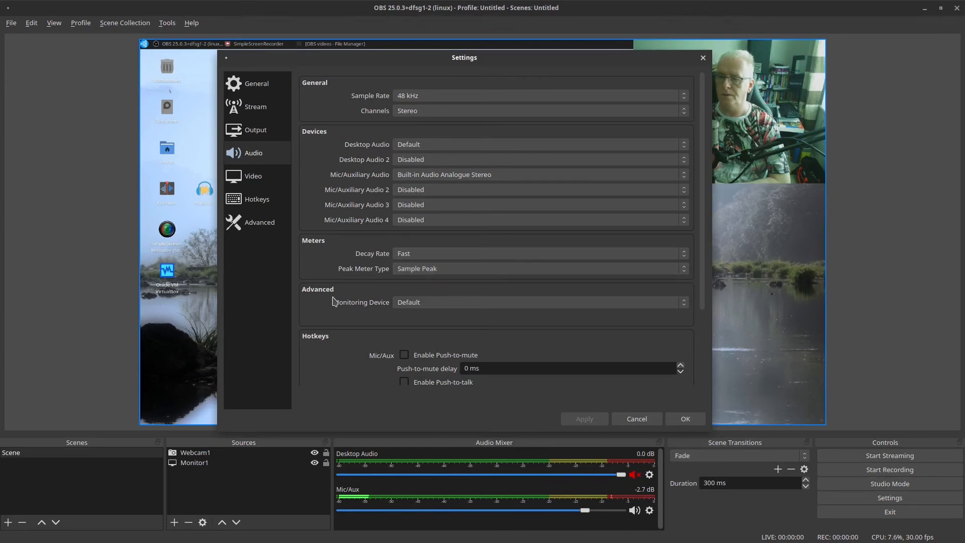
# Review the base and output resolution options in the video settings, keeping both at 1920x1080.
pyautogui.click(264, 182)
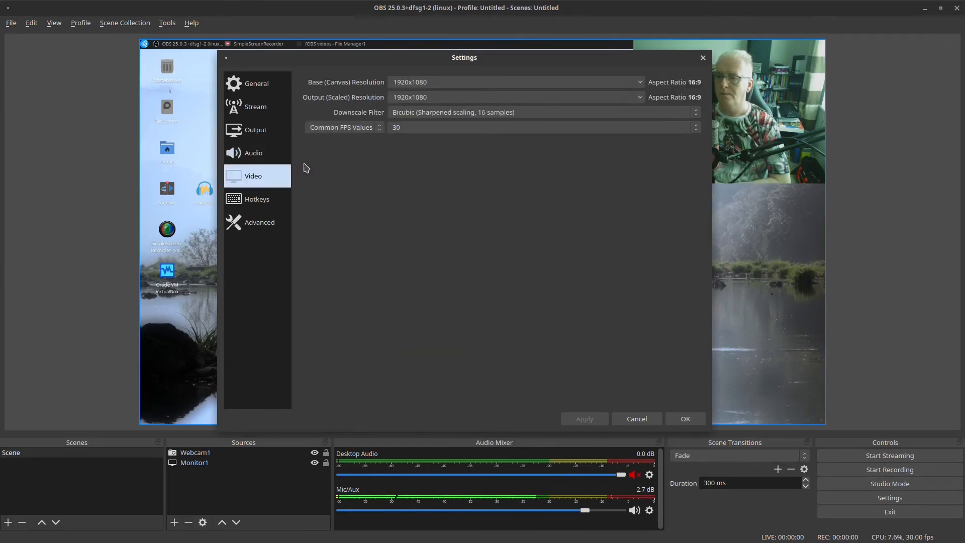
pyautogui.click(481, 85)
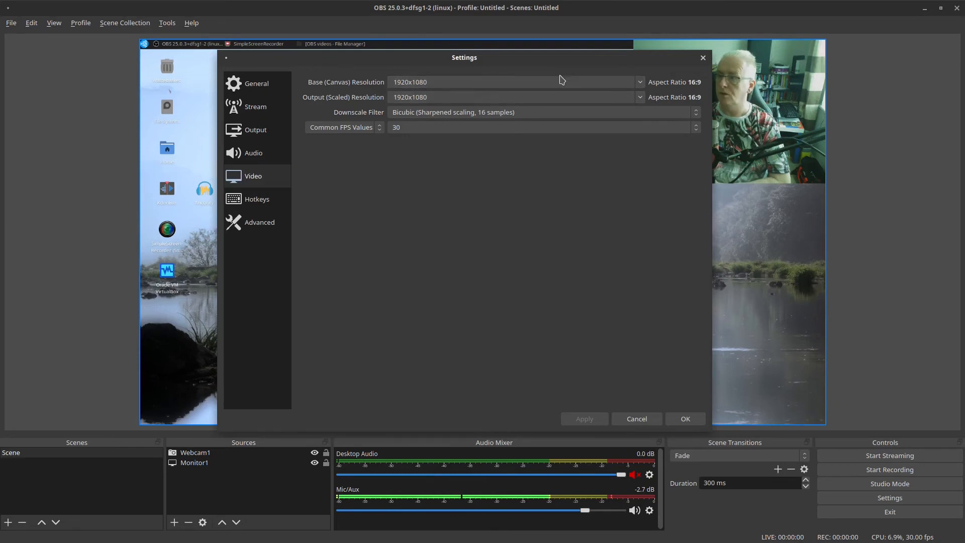
pyautogui.click(643, 82)
pyautogui.click(643, 82)
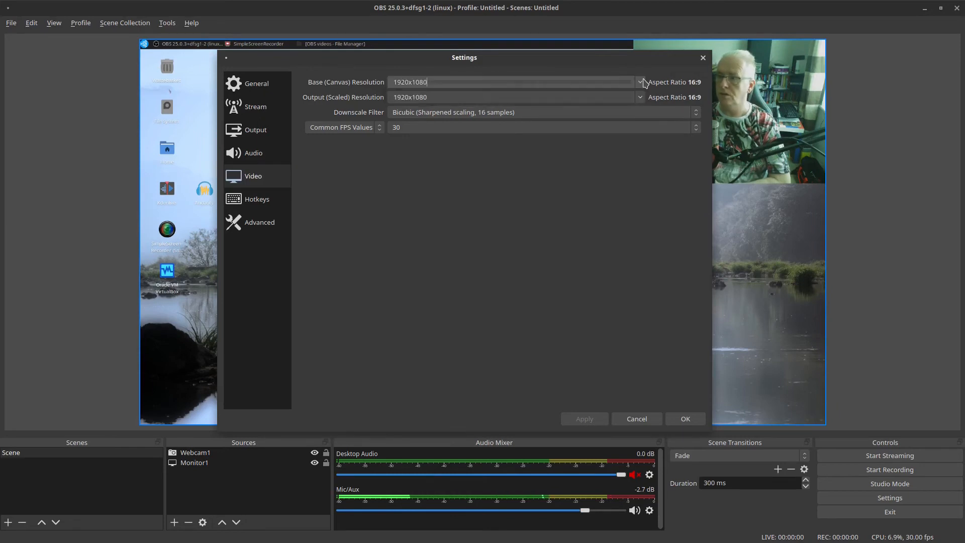
pyautogui.click(481, 97)
pyautogui.click(640, 97)
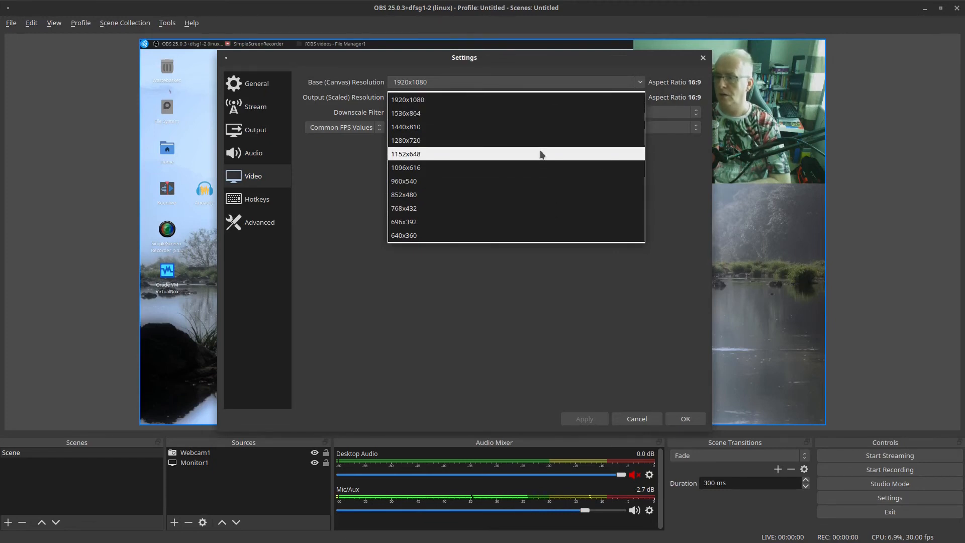
pyautogui.click(466, 314)
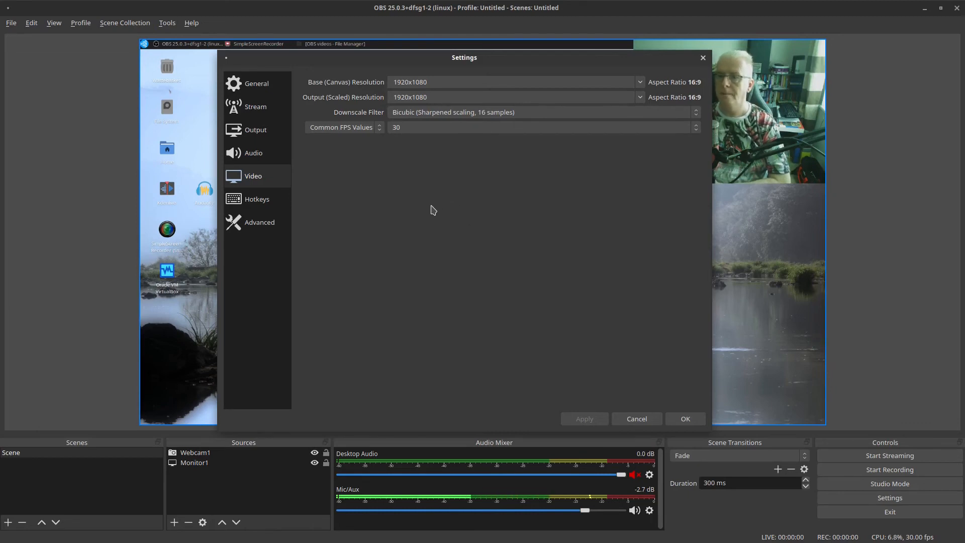
# Look over the hotkey and advanced settings, and close the settings with everything kept.
pyautogui.click(263, 199)
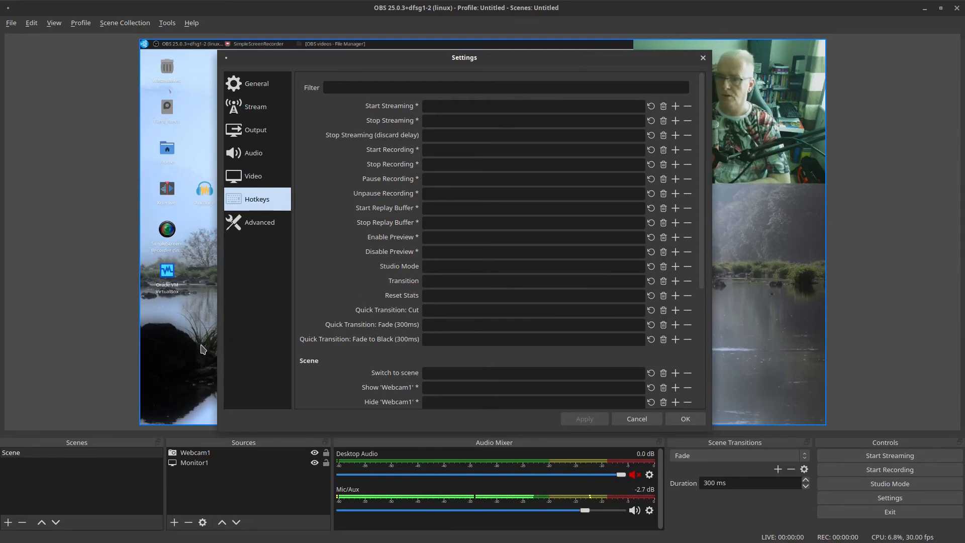
pyautogui.click(248, 231)
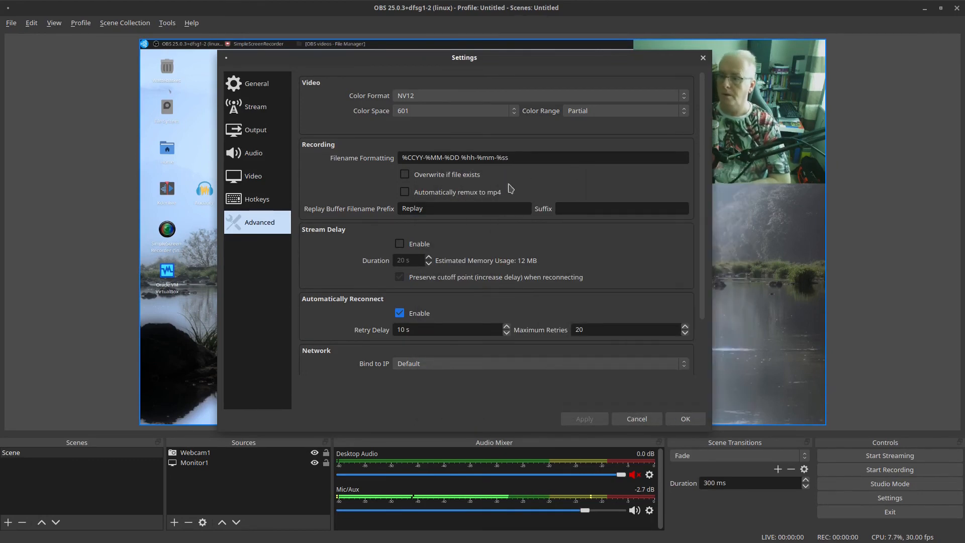
pyautogui.click(686, 418)
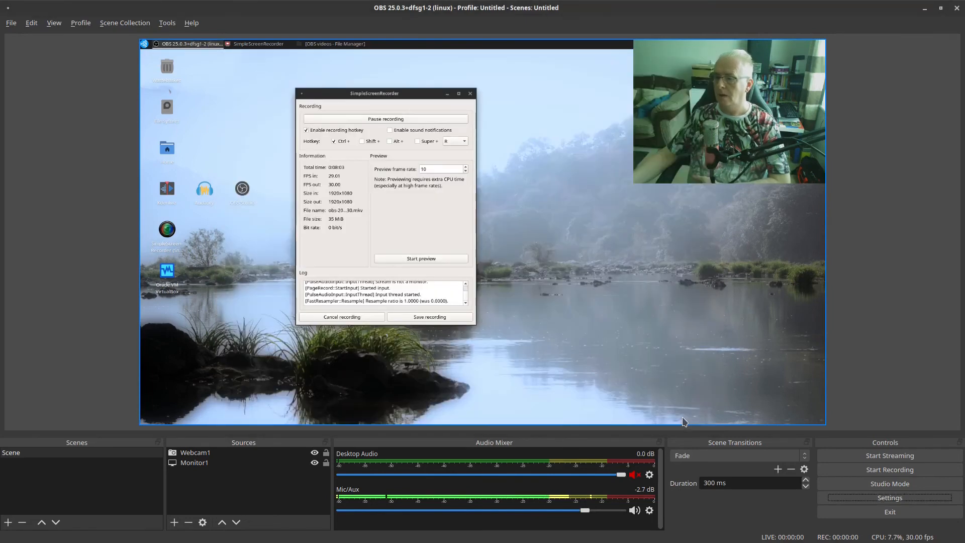
# Start a recording and move the webcam picture to the lower-left corner of the canvas.
pyautogui.click(866, 474)
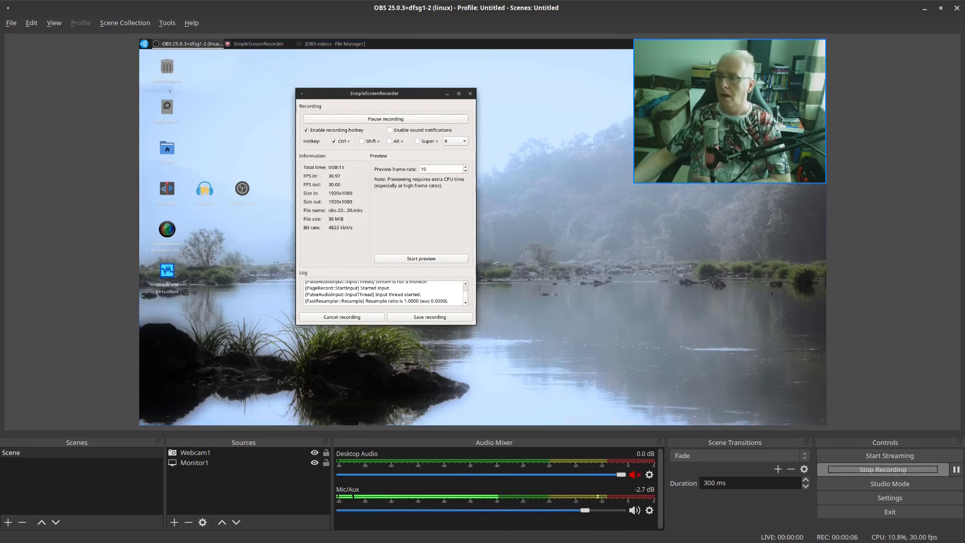
pyautogui.moveTo(774, 118); pyautogui.dragTo(280, 361)
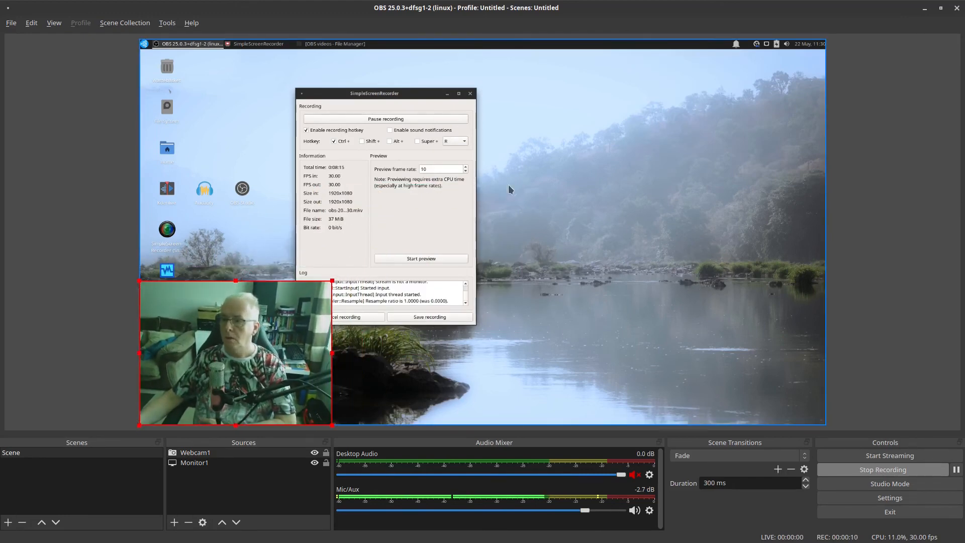
# Shrink the Monitor1 capture toward the canvas's lower-right corner so it sits beside the webcam picture, and stop the recording.
pyautogui.click(162, 54)
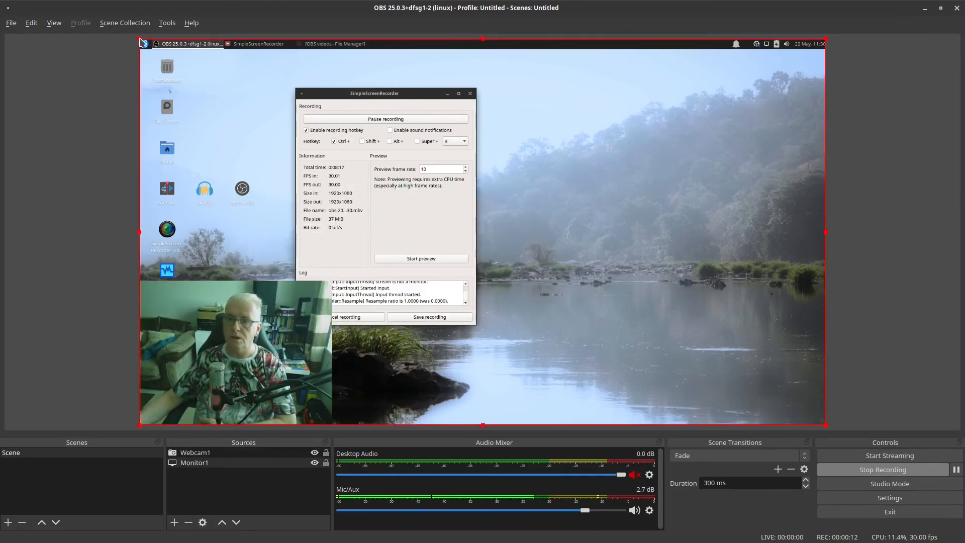
pyautogui.moveTo(141, 40); pyautogui.dragTo(626, 152)
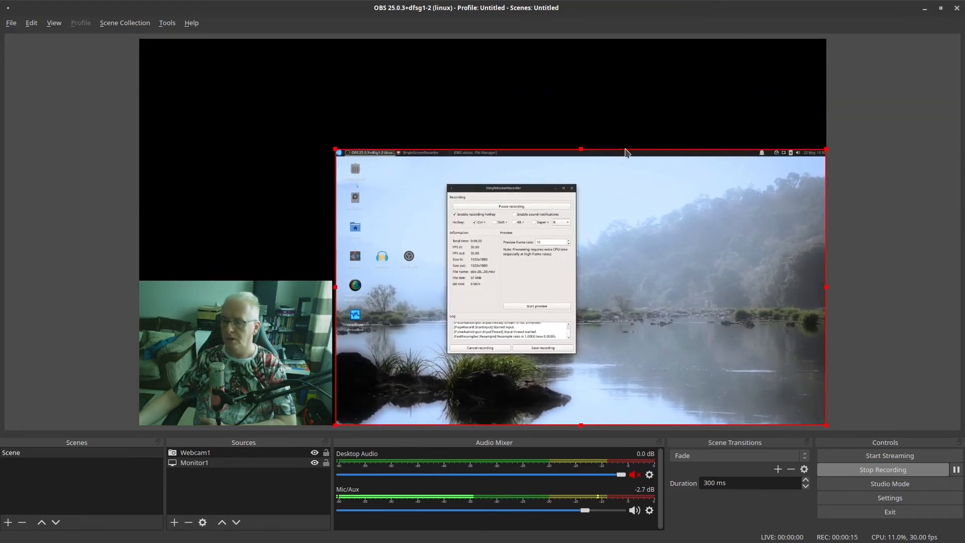
pyautogui.click(885, 470)
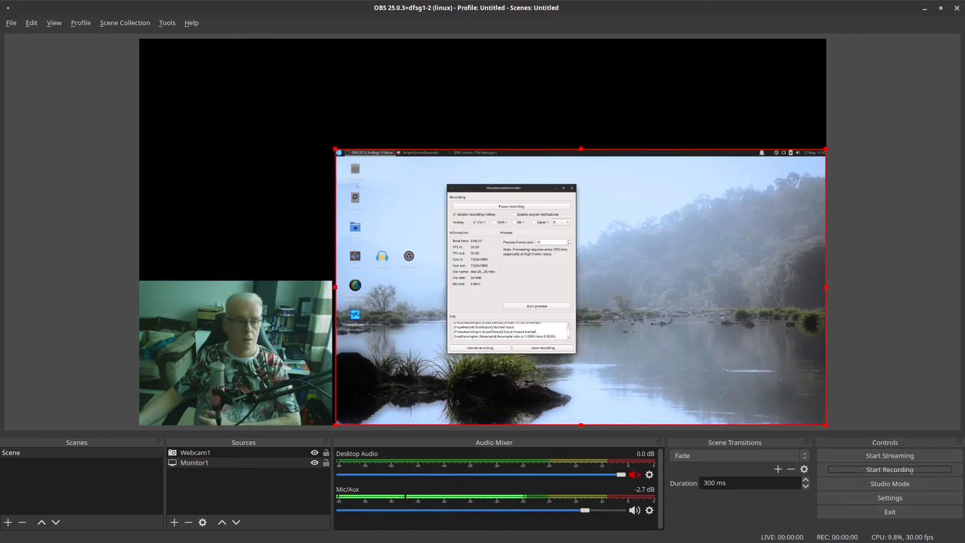
pyautogui.click(473, 154)
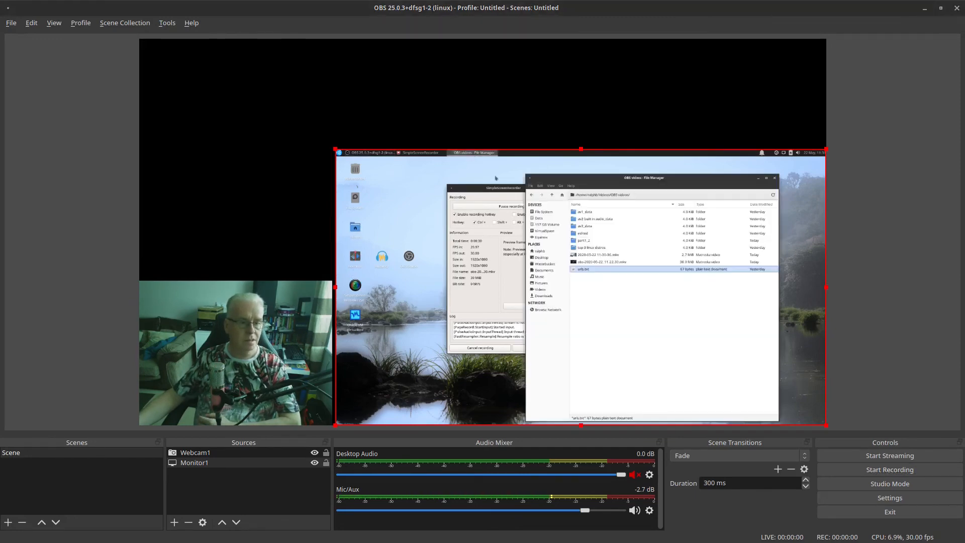
pyautogui.click(627, 263)
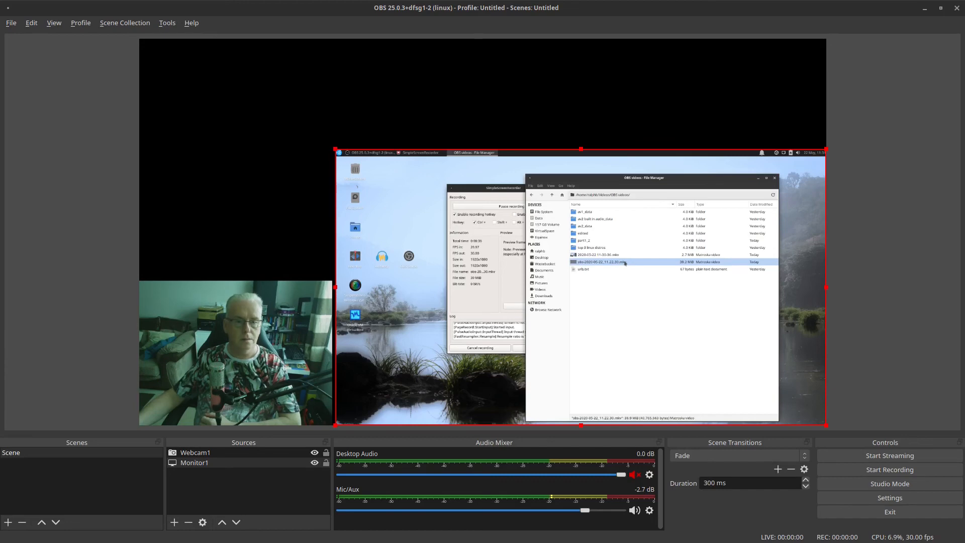
pyautogui.doubleClick(623, 256)
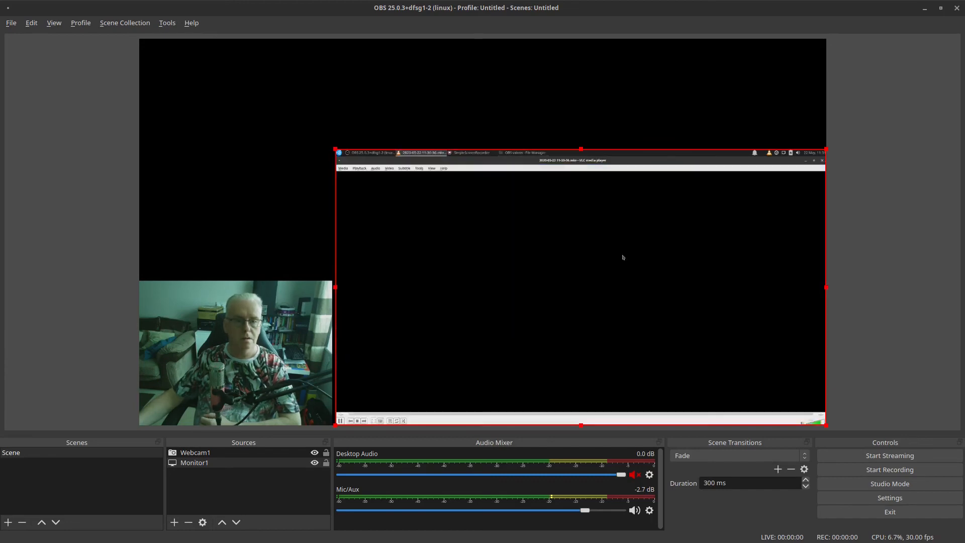
pyautogui.moveTo(700, 160); pyautogui.dragTo(566, 21)
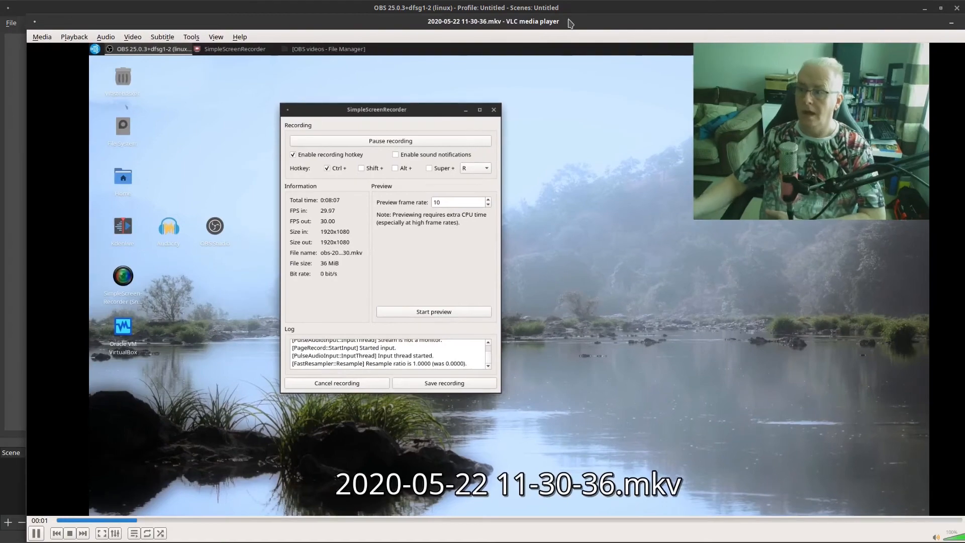
pyautogui.doubleClick(565, 20)
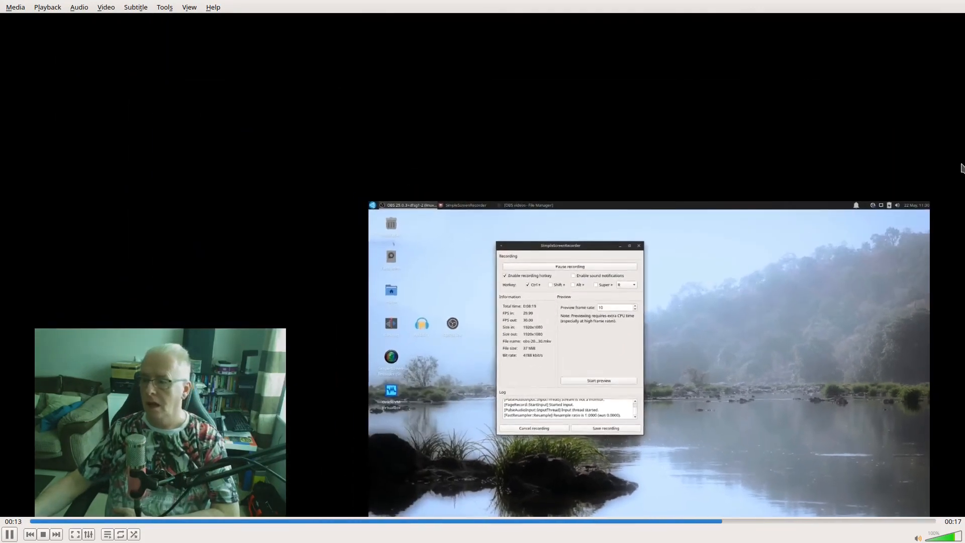
pyautogui.press('F11')
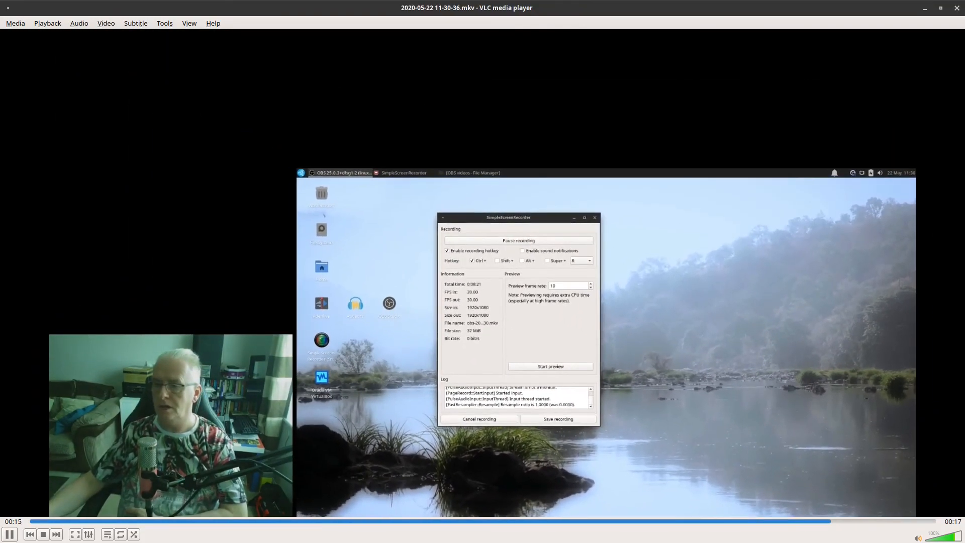
pyautogui.click(957, 8)
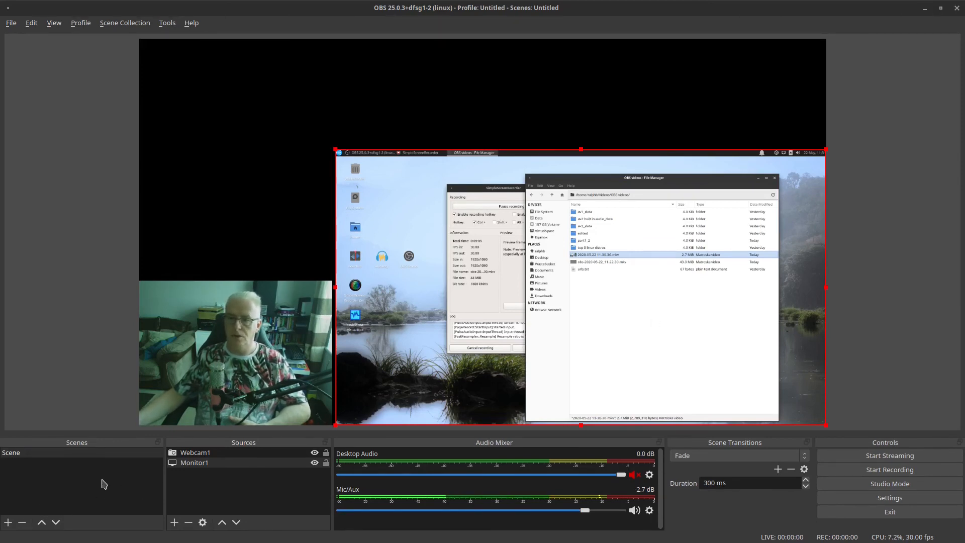
pyautogui.click(129, 23)
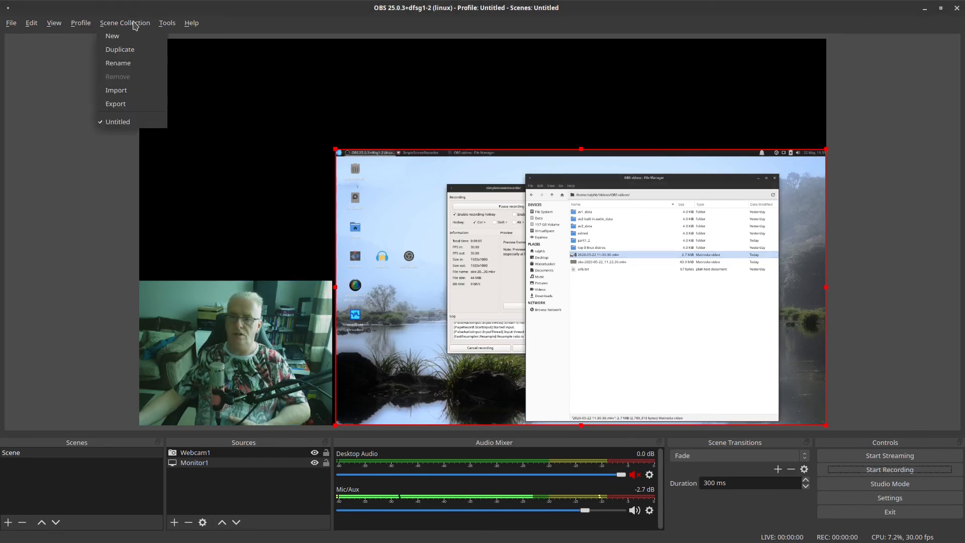
pyautogui.click(90, 25)
pyautogui.click(60, 26)
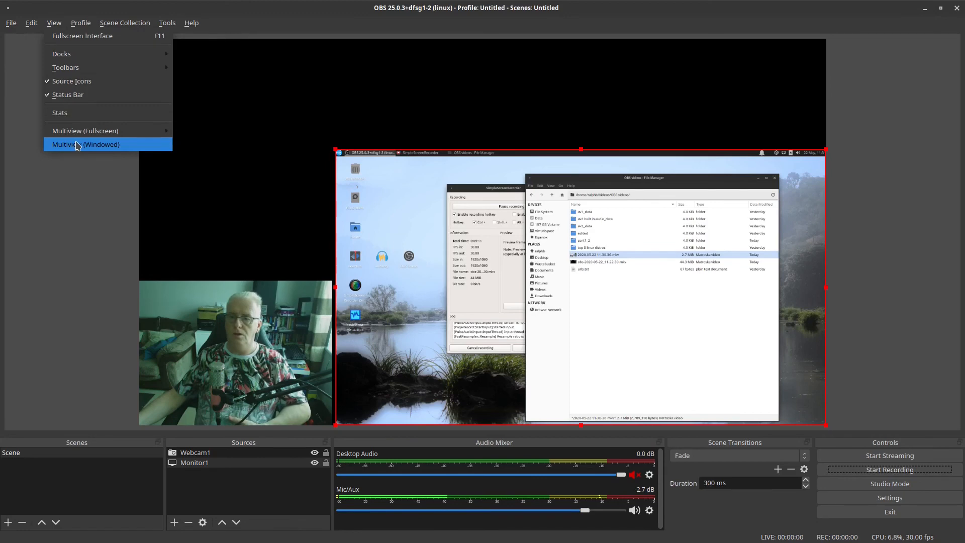
pyautogui.click(261, 13)
# Enable Studio Mode and try the manual transition slider between preview and program.
pyautogui.click(890, 484)
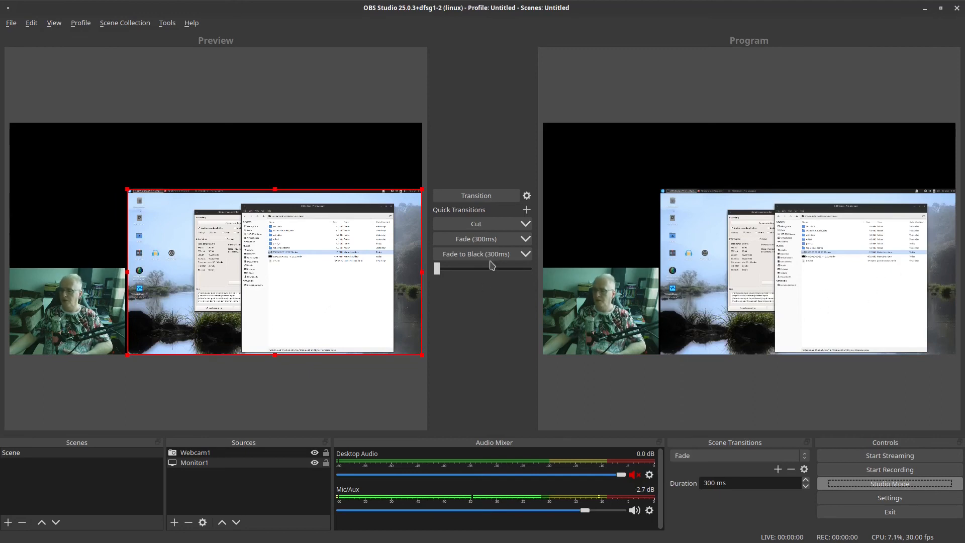
pyautogui.moveTo(438, 270); pyautogui.dragTo(485, 275)
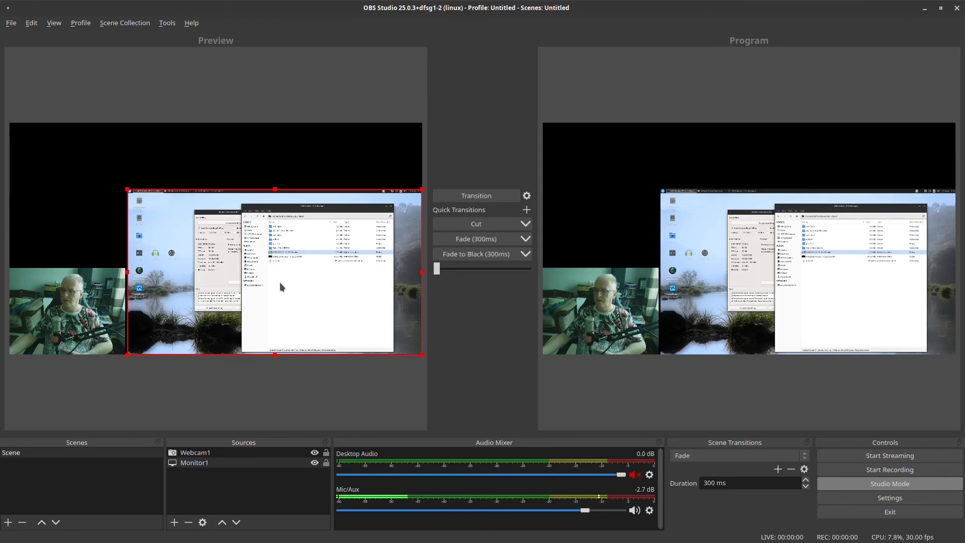